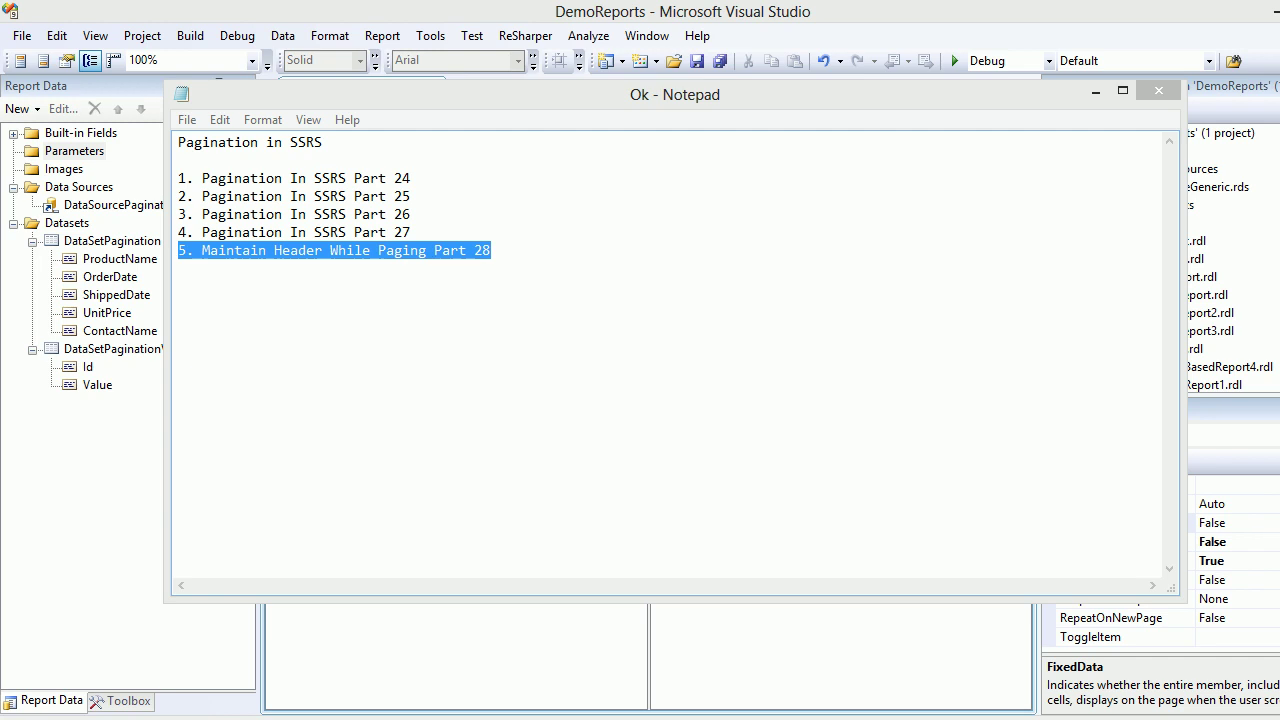
# - Switch to Visual Studio and preview ReportPagination.rdl, checking whether pages 1 and 2 show the column header row
pyautogui.hotkey('alt', 'Tab')
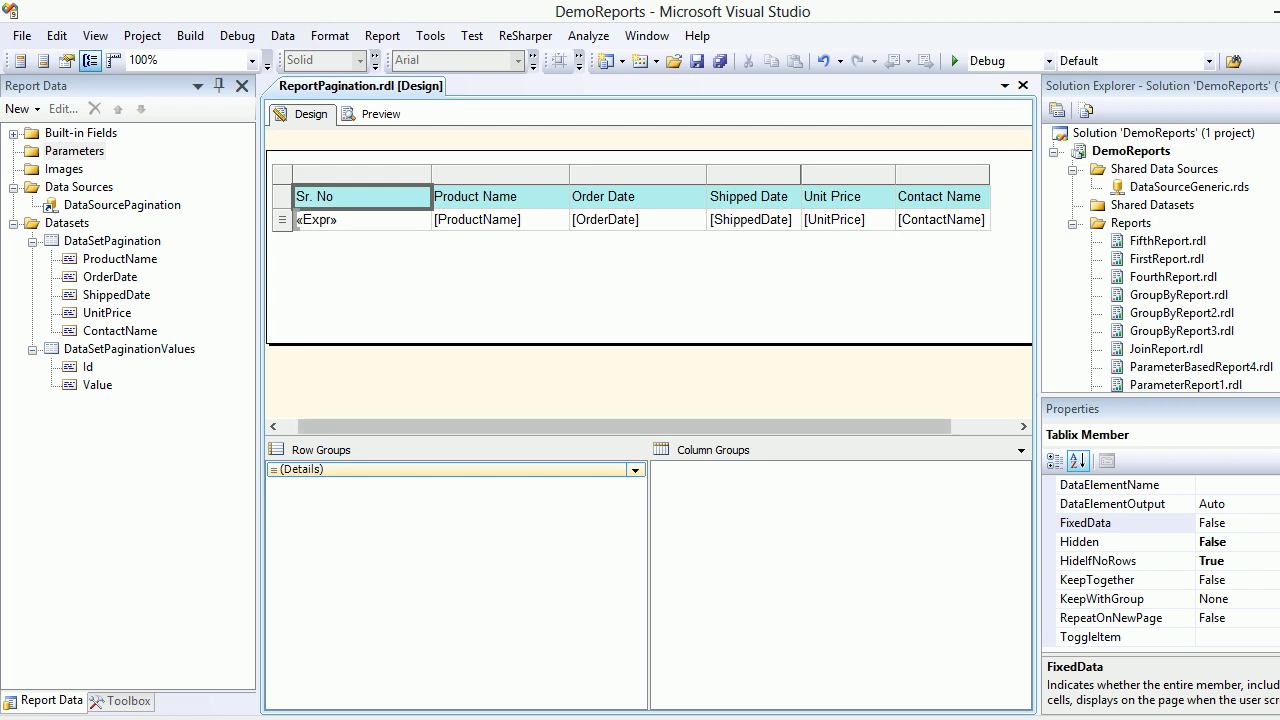
pyautogui.click(320, 470)
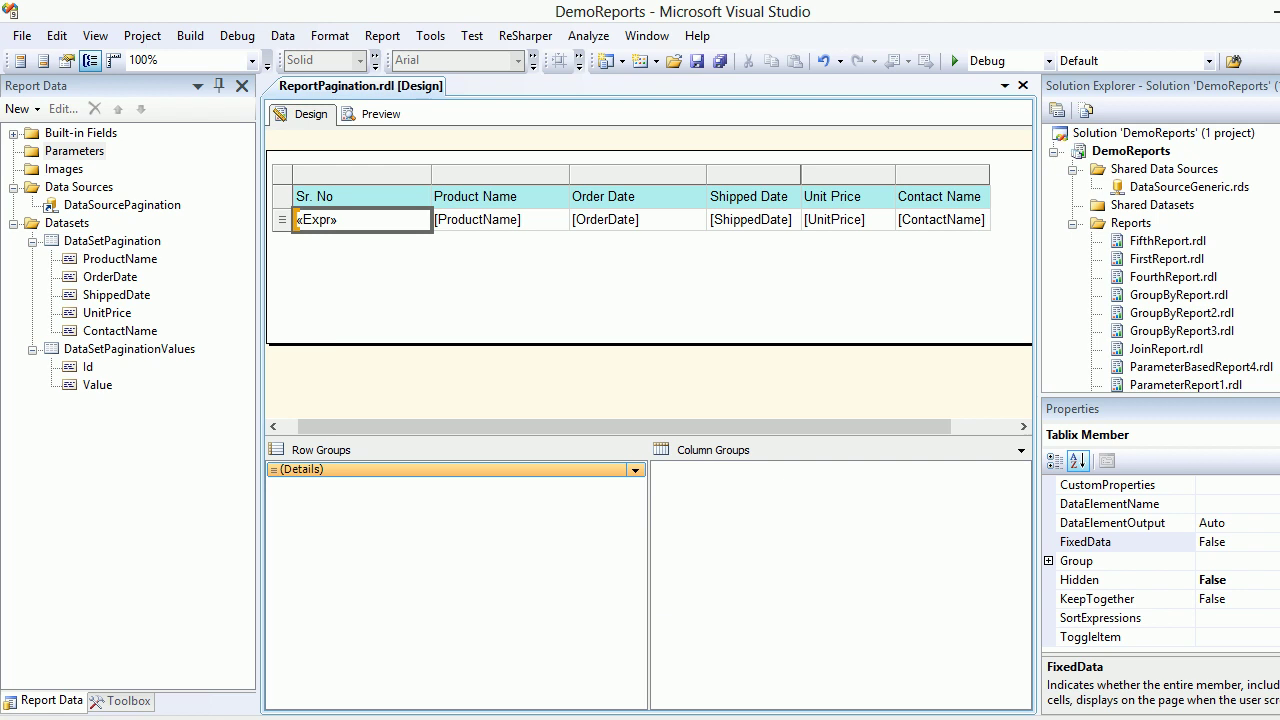
pyautogui.hotkey('alt', 'Tab')
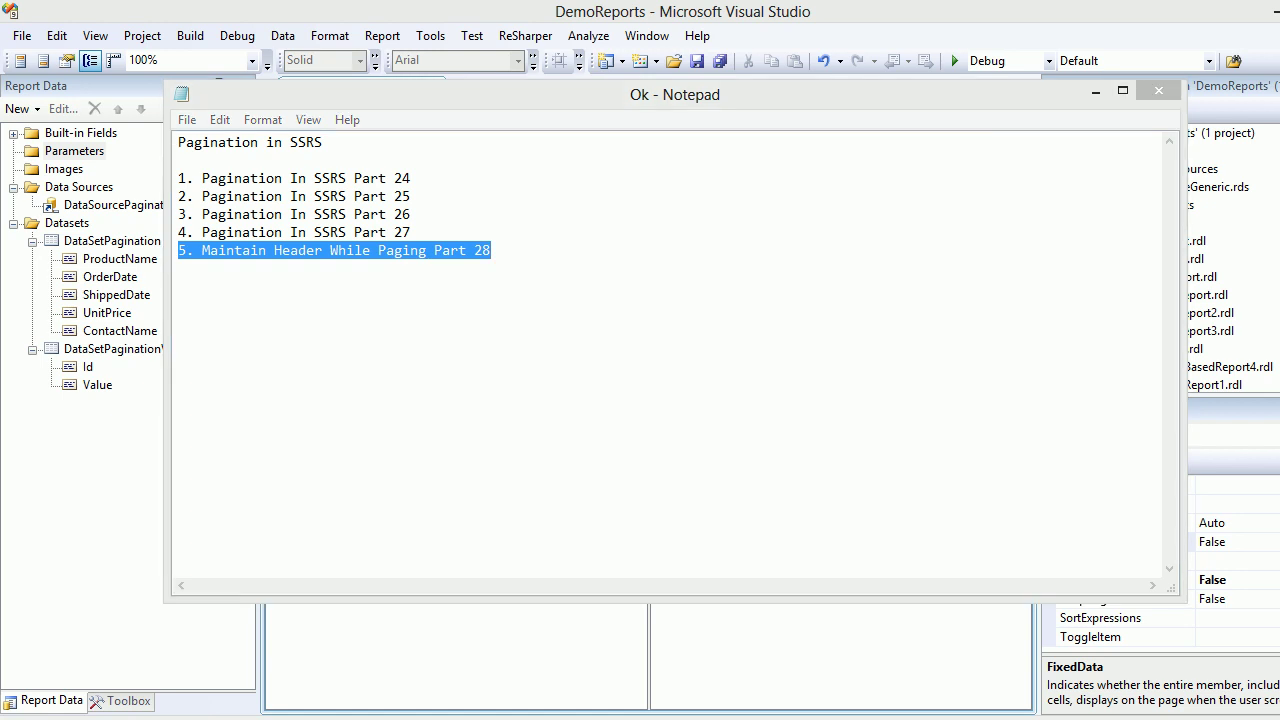
pyautogui.hotkey('alt', 'Tab')
pyautogui.click(375, 113)
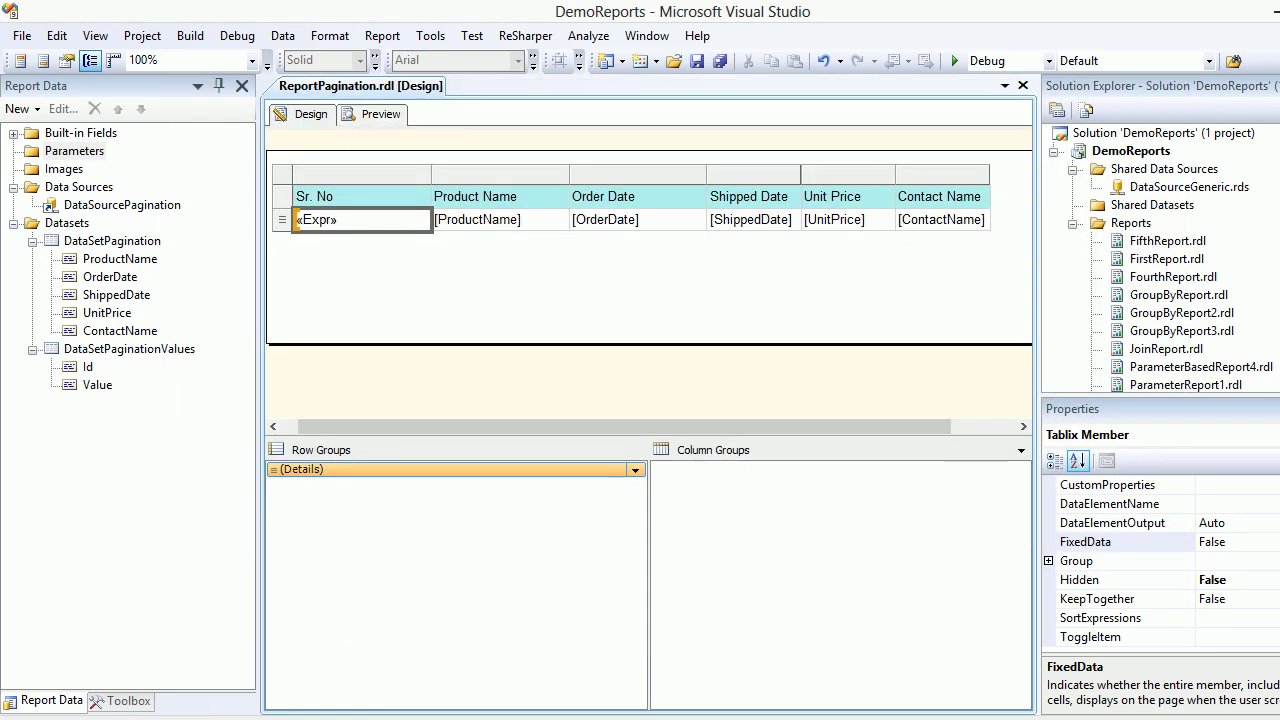
pyautogui.click(402, 143)
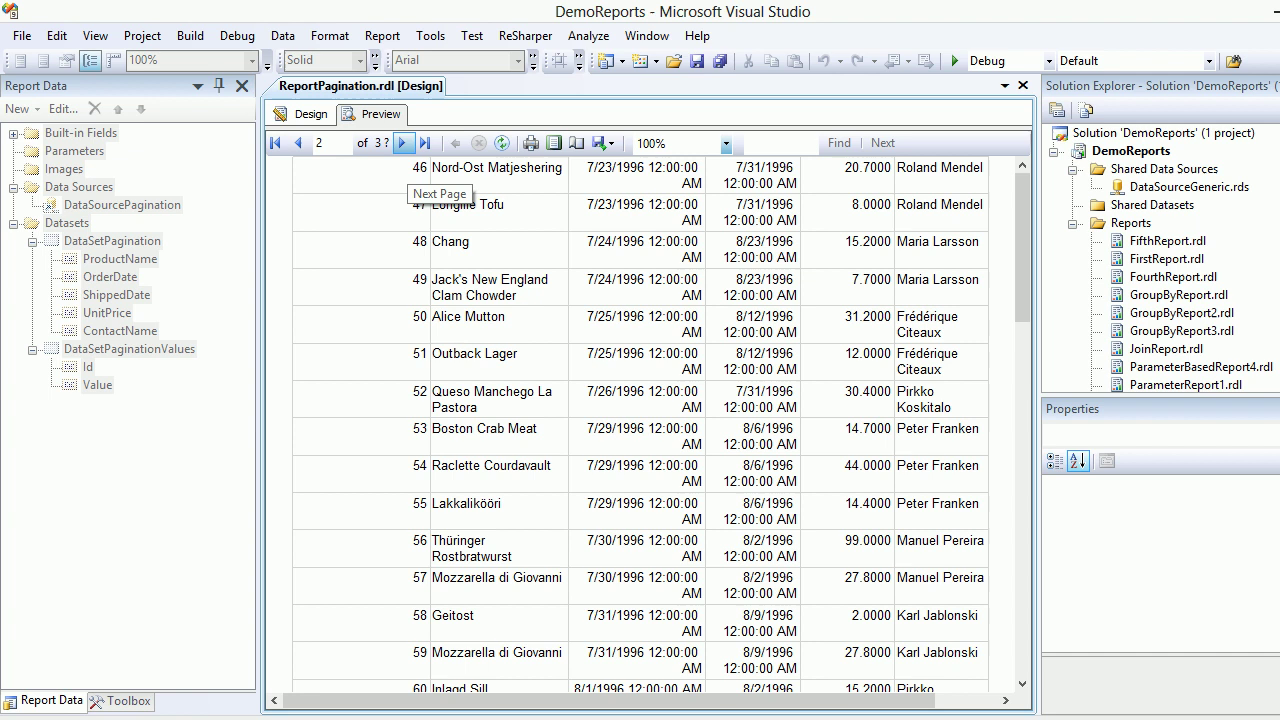
pyautogui.click(298, 143)
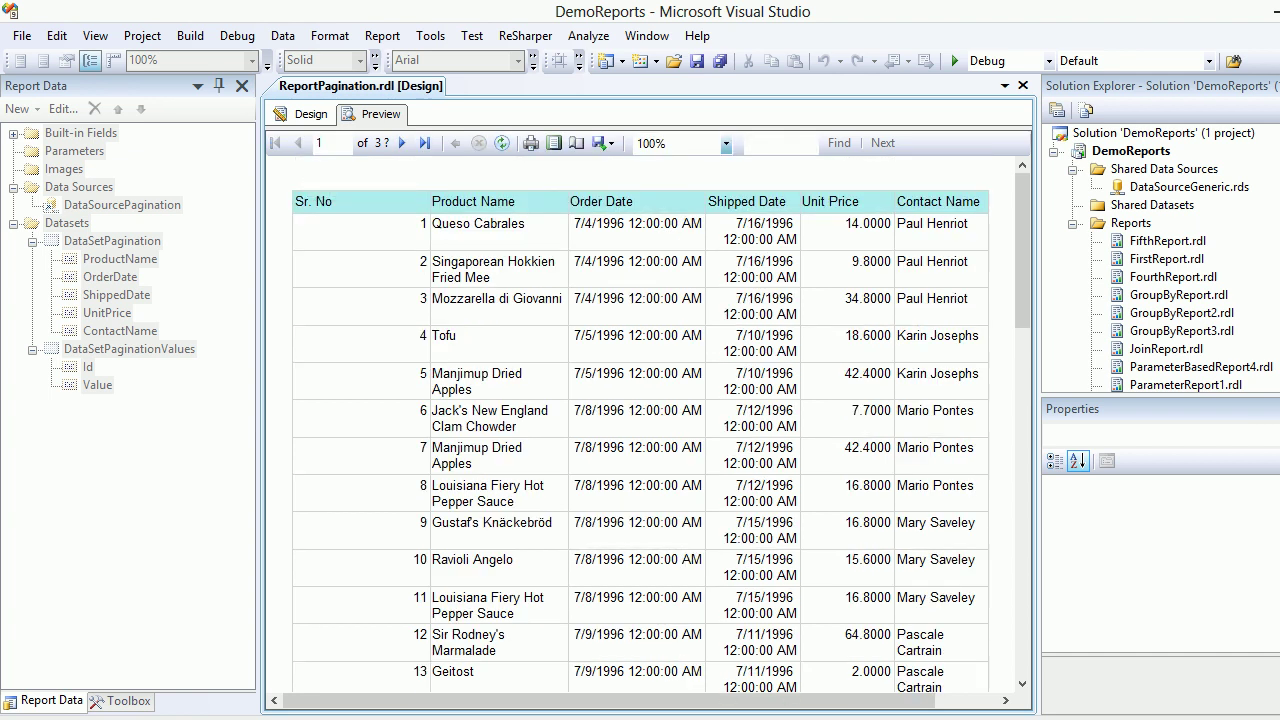
pyautogui.scroll(-10, 1022, 250)
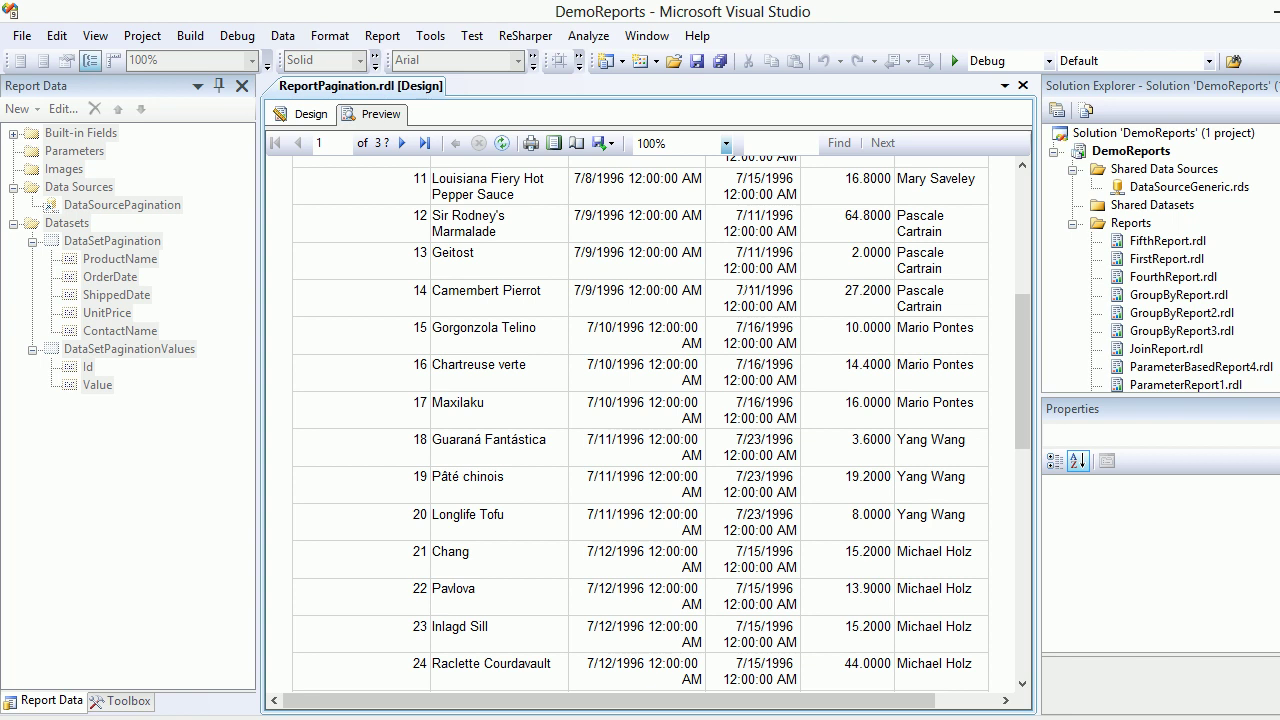
pyautogui.moveTo(1022, 371); pyautogui.dragTo(1022, 262)
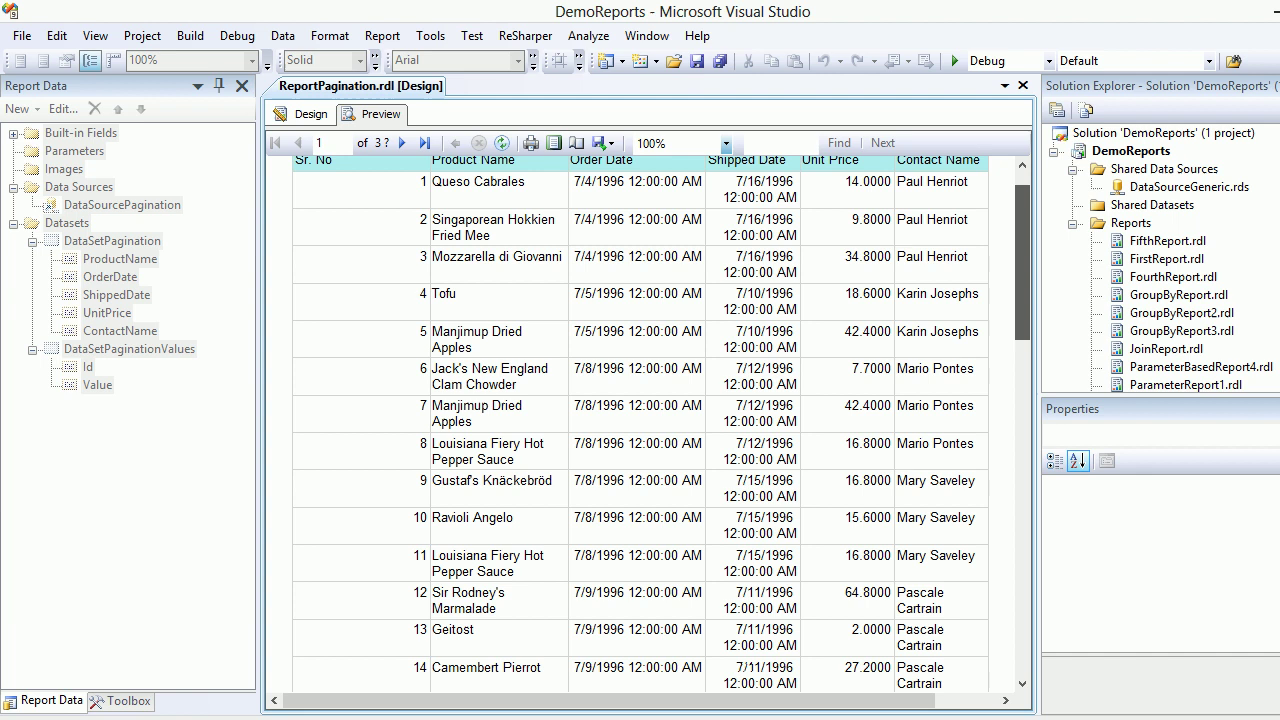
pyautogui.scroll(1, 1022, 250)
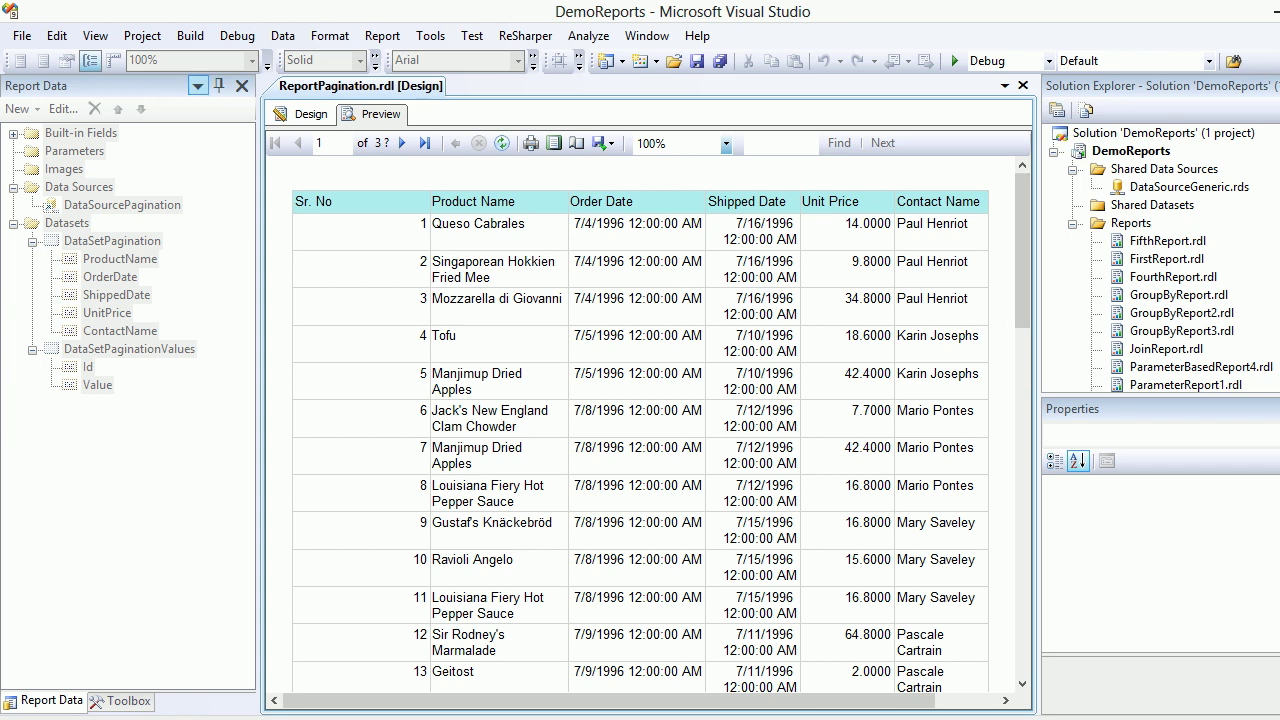
# - Return to the report design, turn on Advanced Mode for the grouping pane, and widen the Properties pane
pyautogui.click(305, 113)
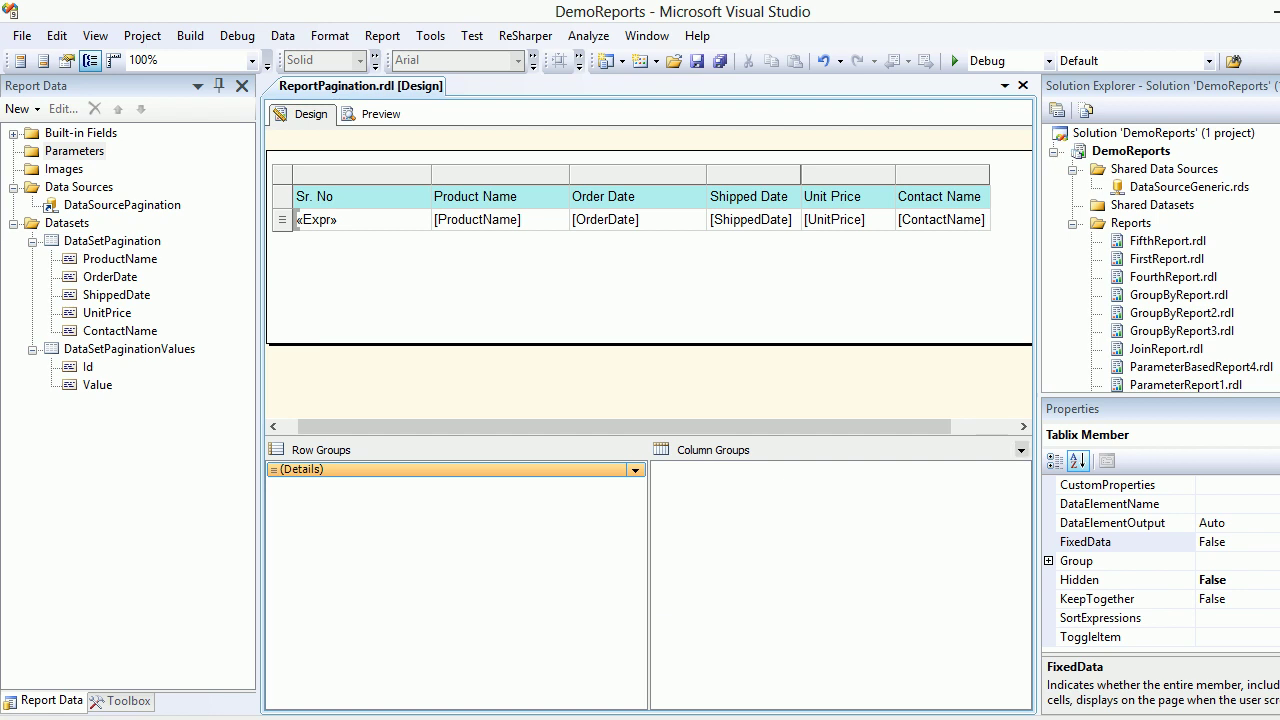
pyautogui.click(1021, 450)
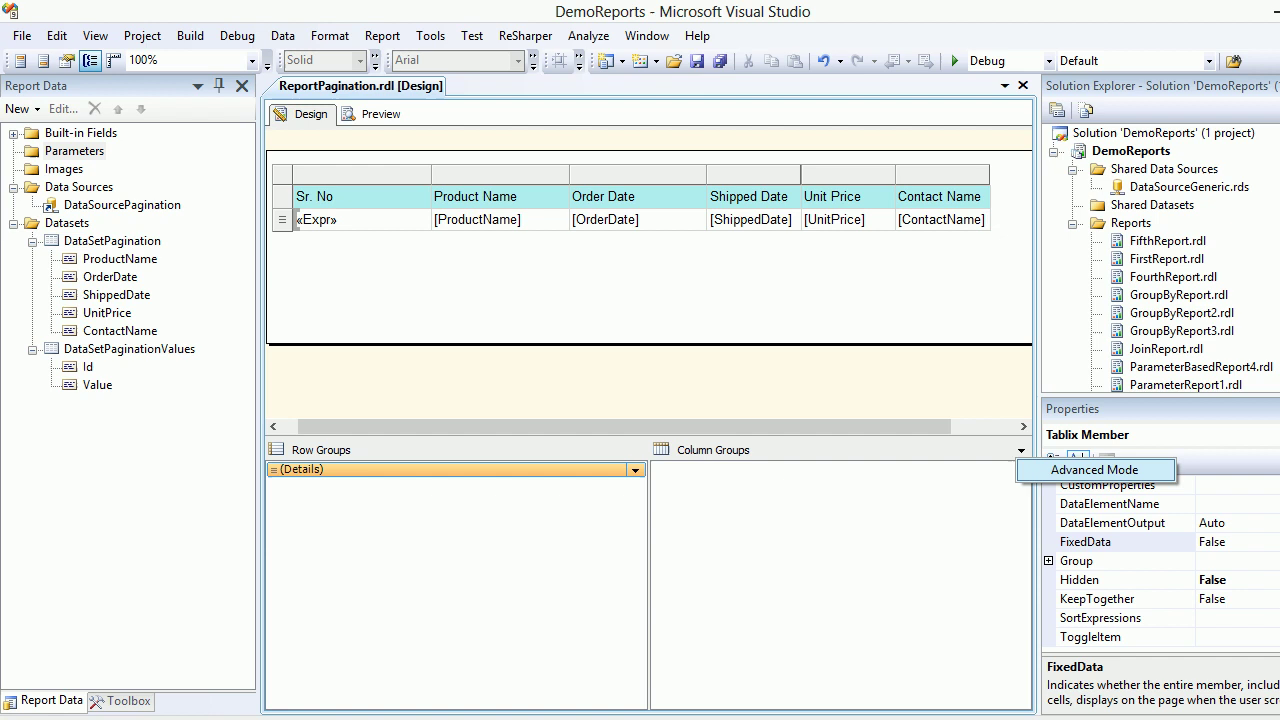
pyautogui.click(1094, 469)
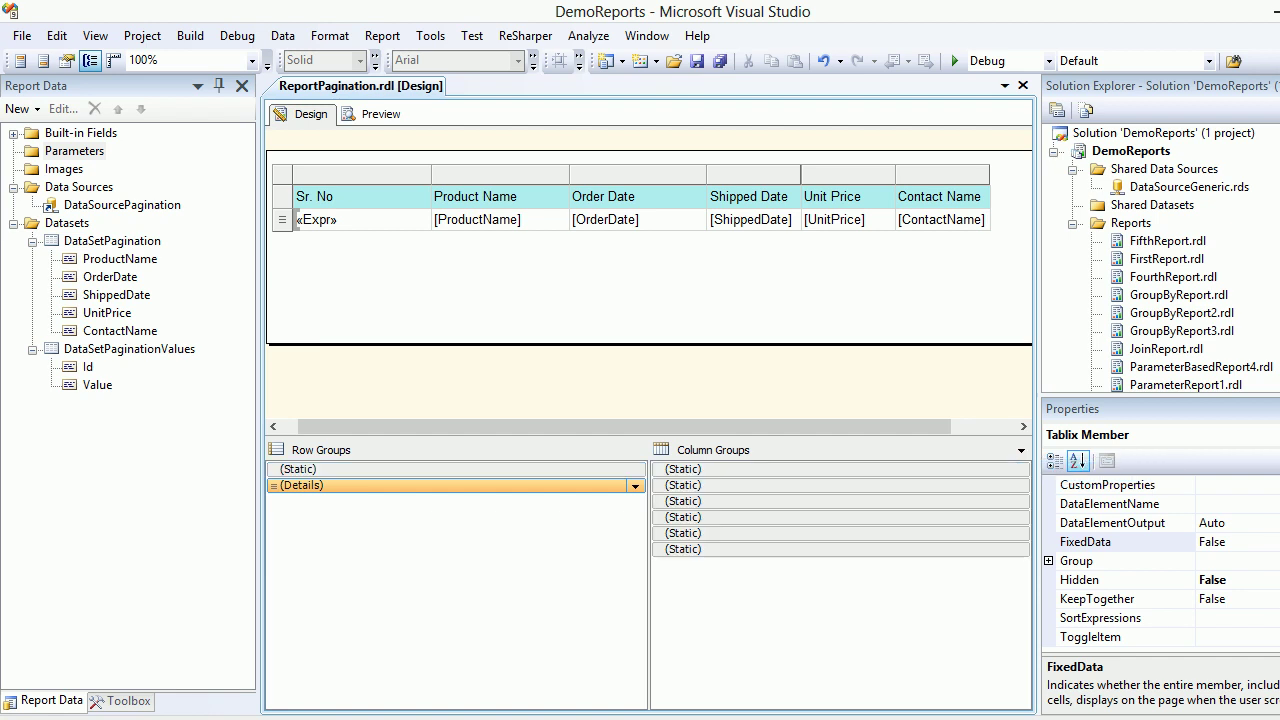
pyautogui.moveTo(1038, 469); pyautogui.dragTo(923, 469)
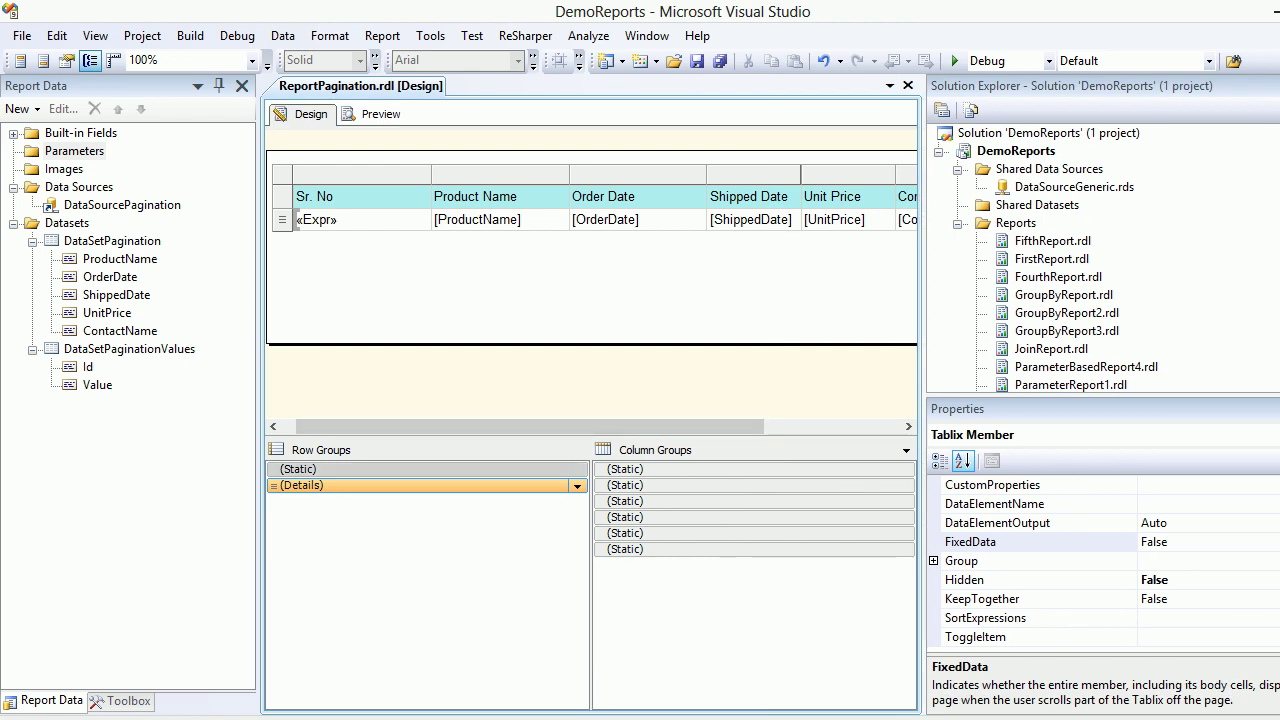
# - Set RepeatOnNewPage to True for the static member of the row groups
pyautogui.click(320, 469)
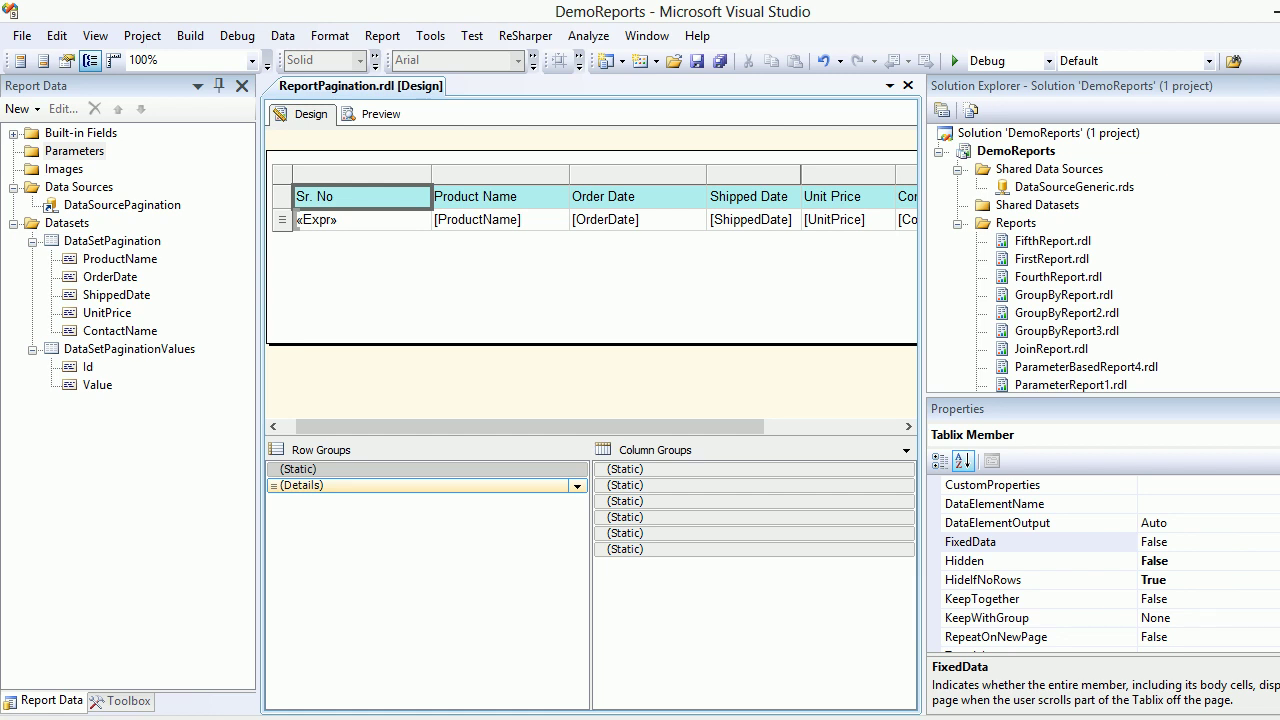
pyautogui.click(1279, 640)
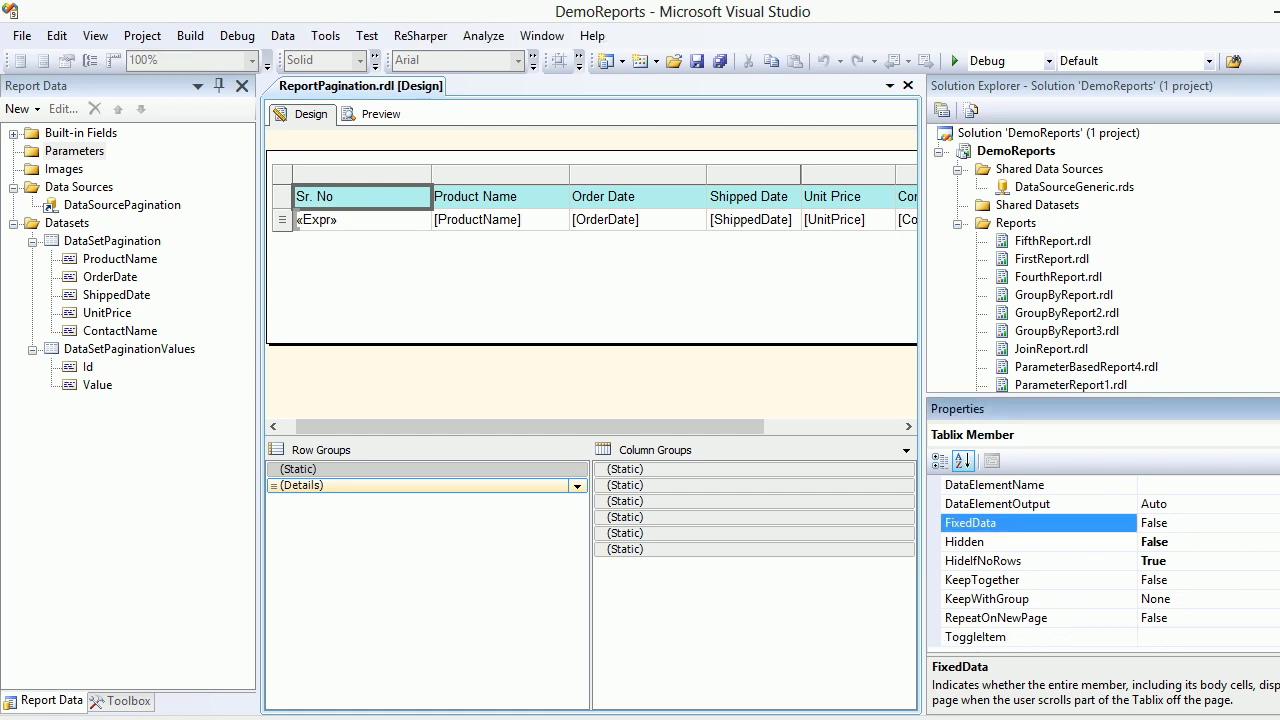
pyautogui.click(1000, 618)
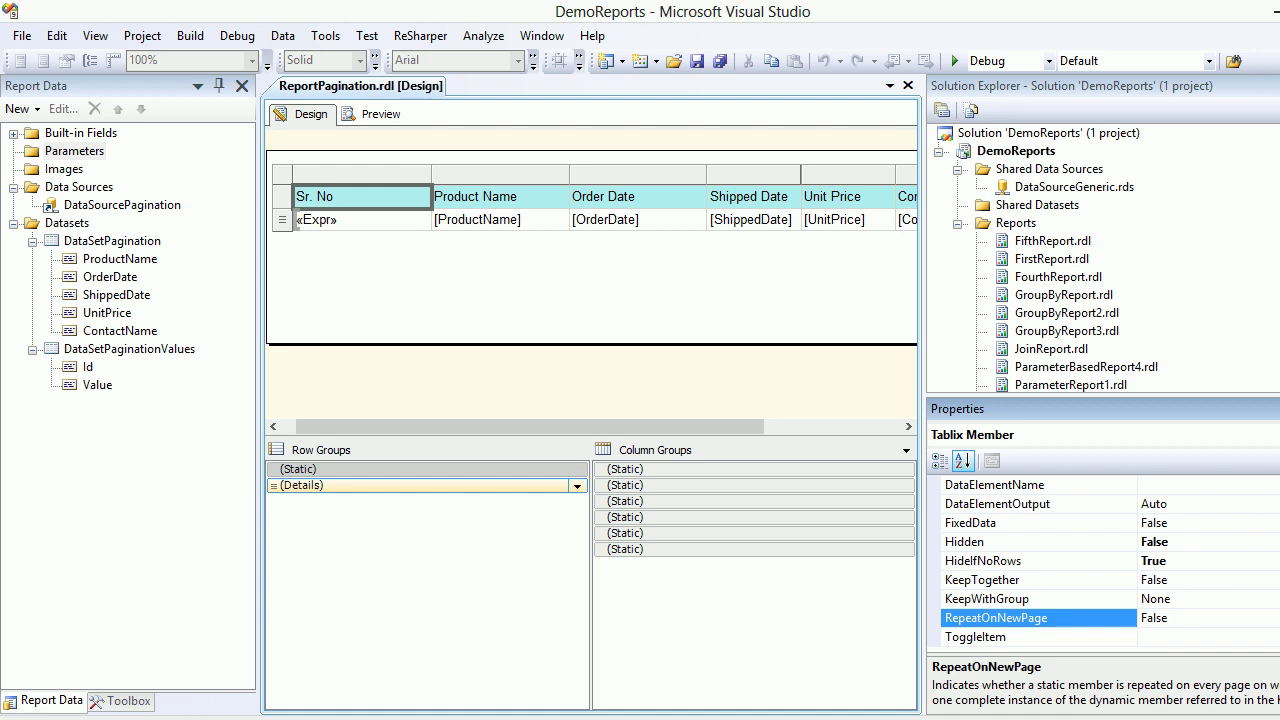
pyautogui.doubleClick(1154, 618)
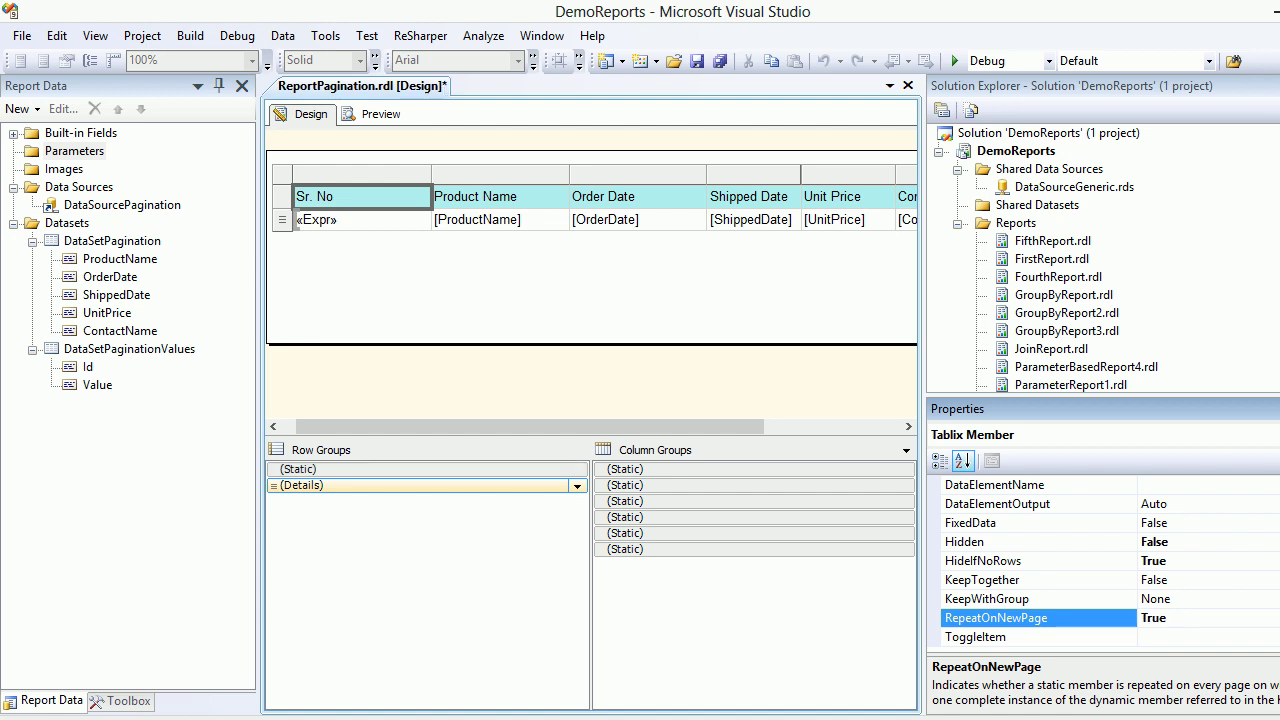
# - Set KeepWithGroup to After for the static row member and save the report
pyautogui.click(1171, 599)
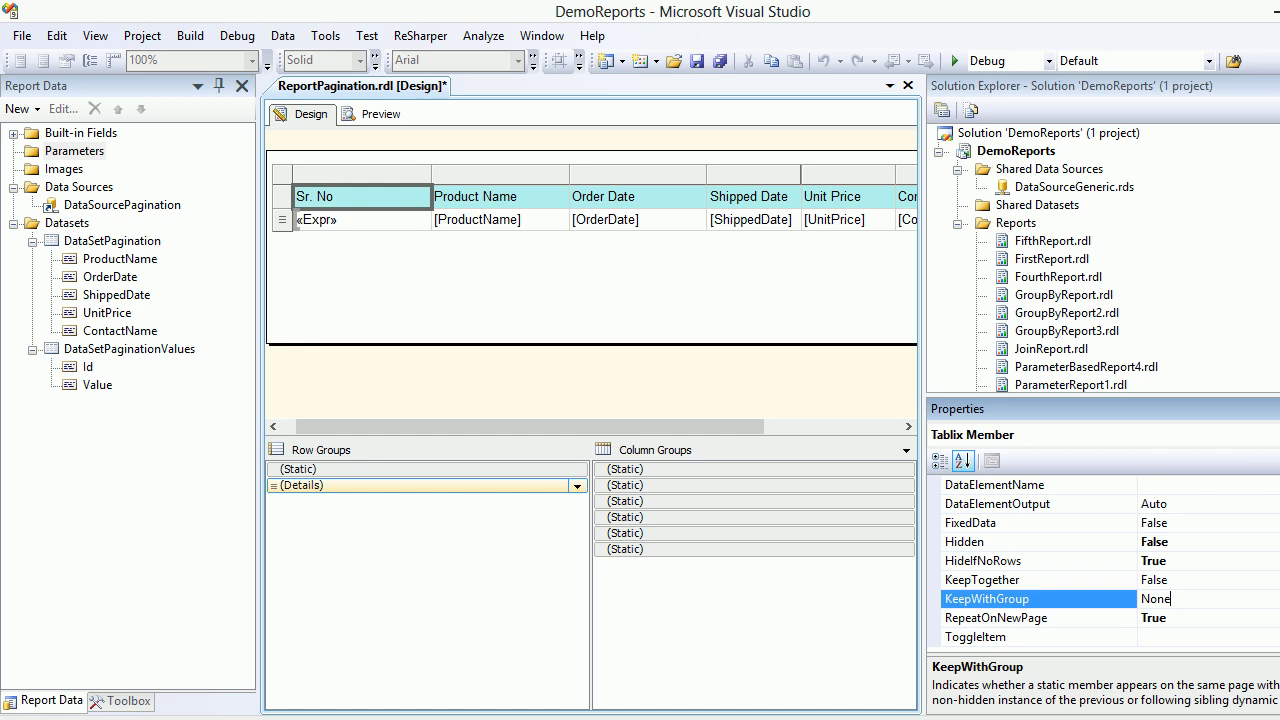
pyautogui.click(1279, 599)
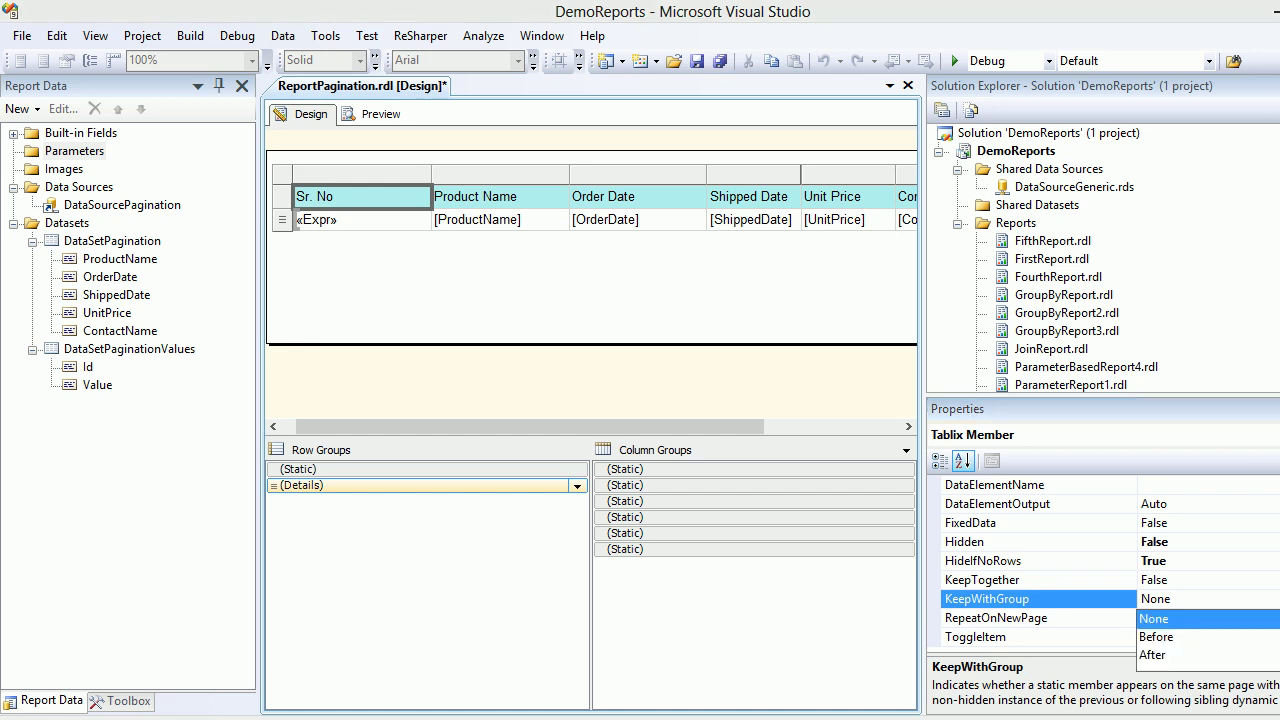
pyautogui.press('Down')
pyautogui.press('Down')
pyautogui.press('Return')
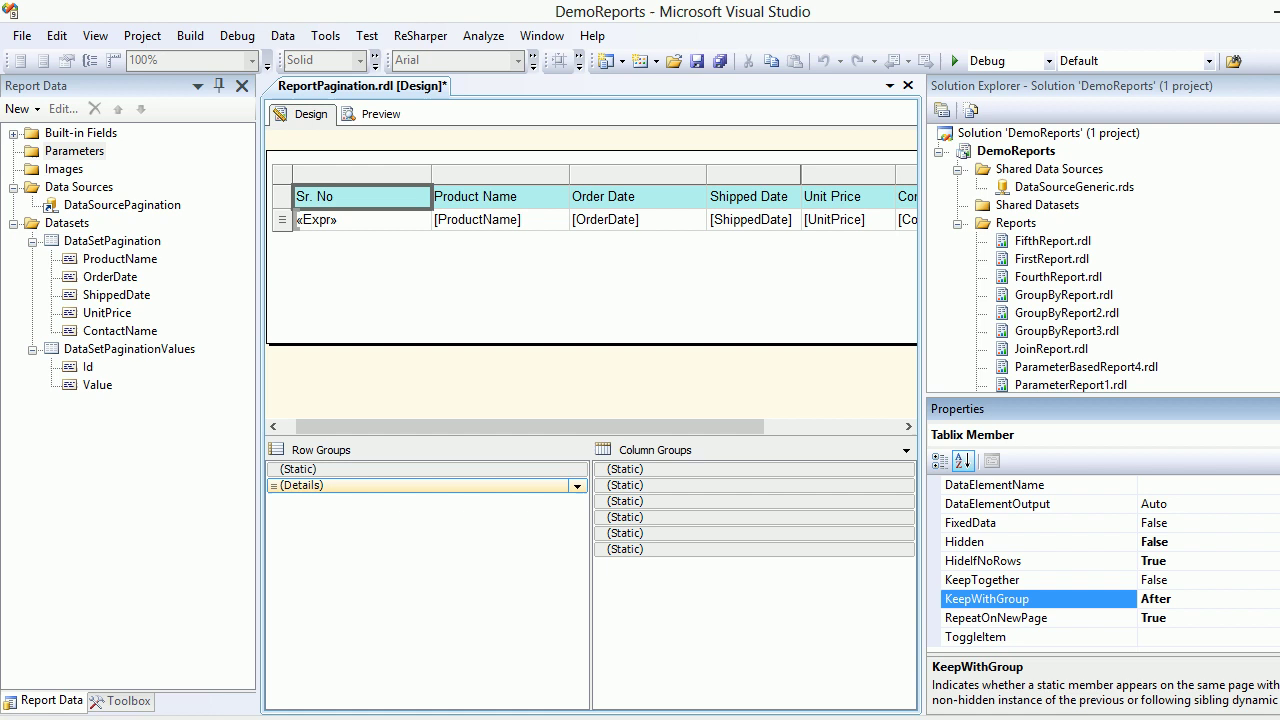
pyautogui.hotkey('ctrl', 's')
# - Preview the report with the Report Data pane auto-hidden, check the header row through page 4, and return to the first page
pyautogui.click(375, 114)
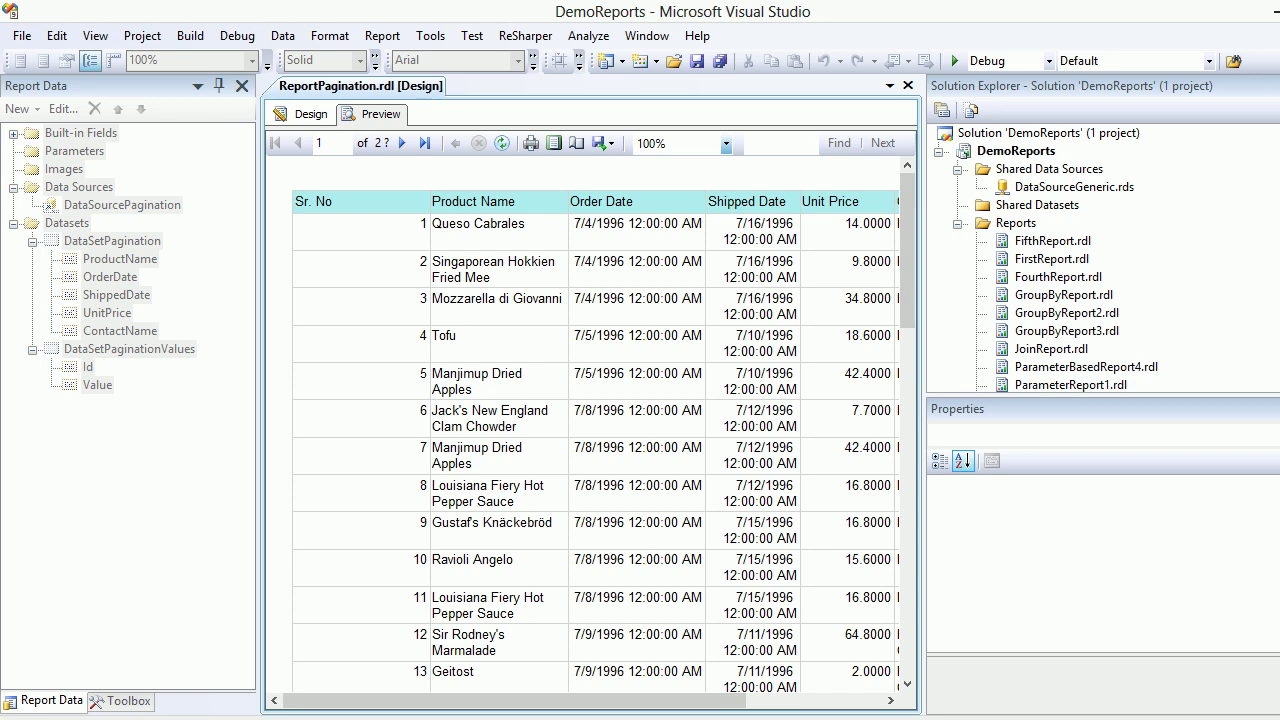
pyautogui.click(219, 85)
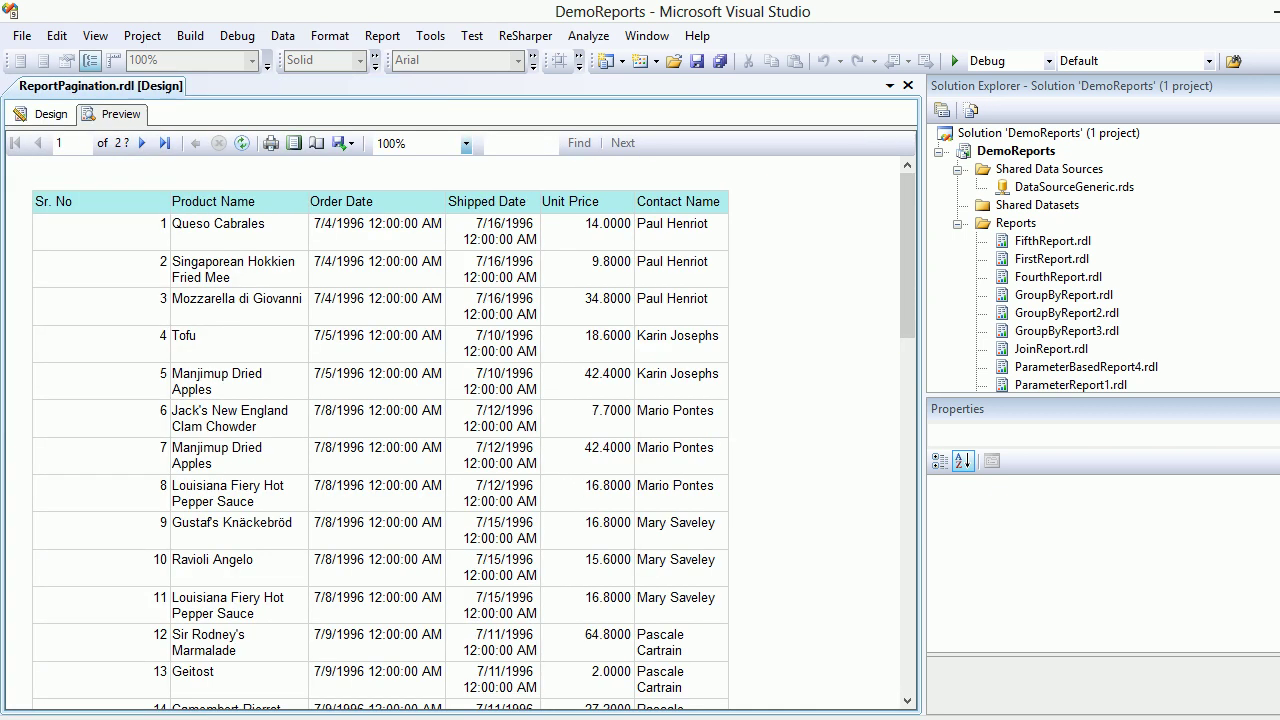
pyautogui.click(142, 143)
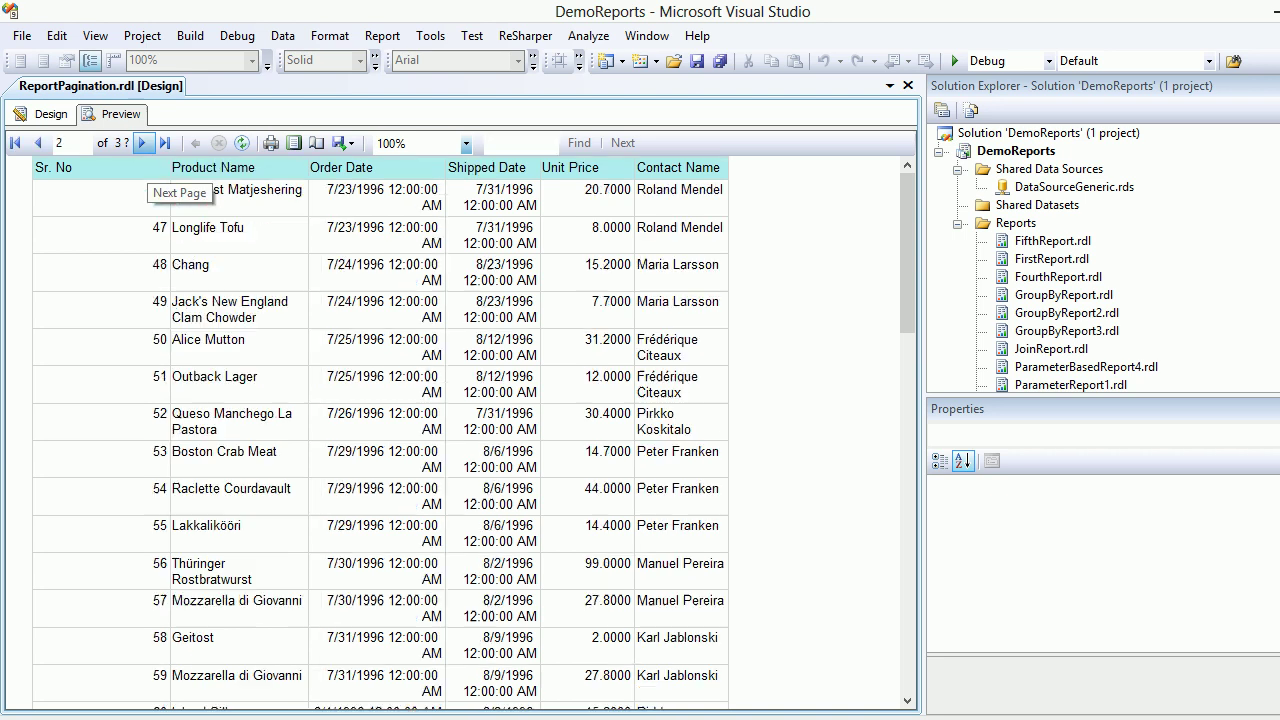
pyautogui.click(142, 143)
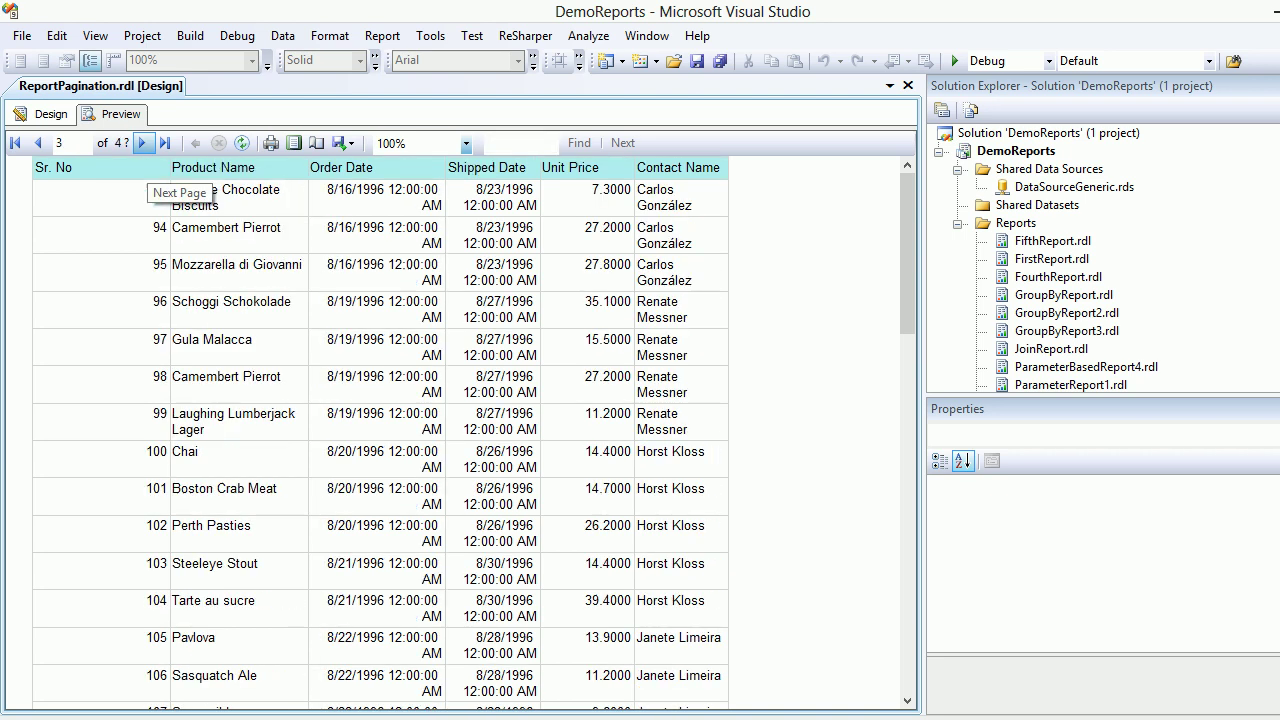
pyautogui.click(142, 143)
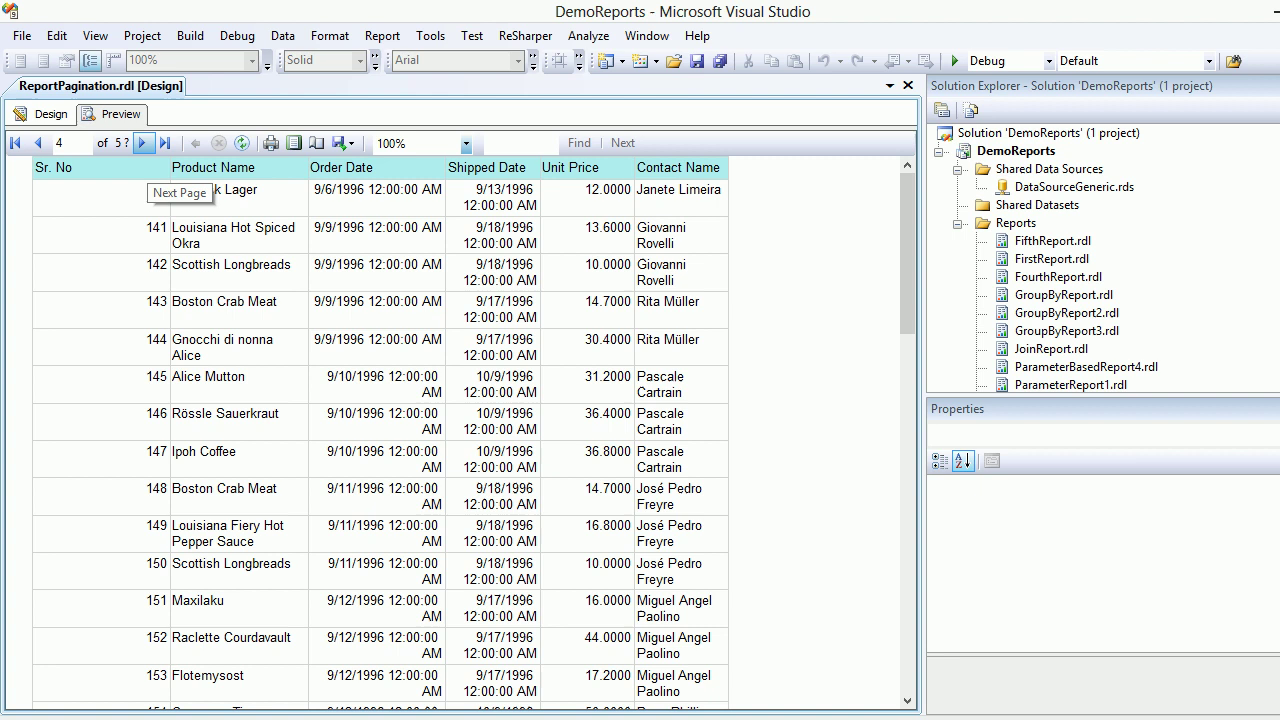
pyautogui.click(15, 143)
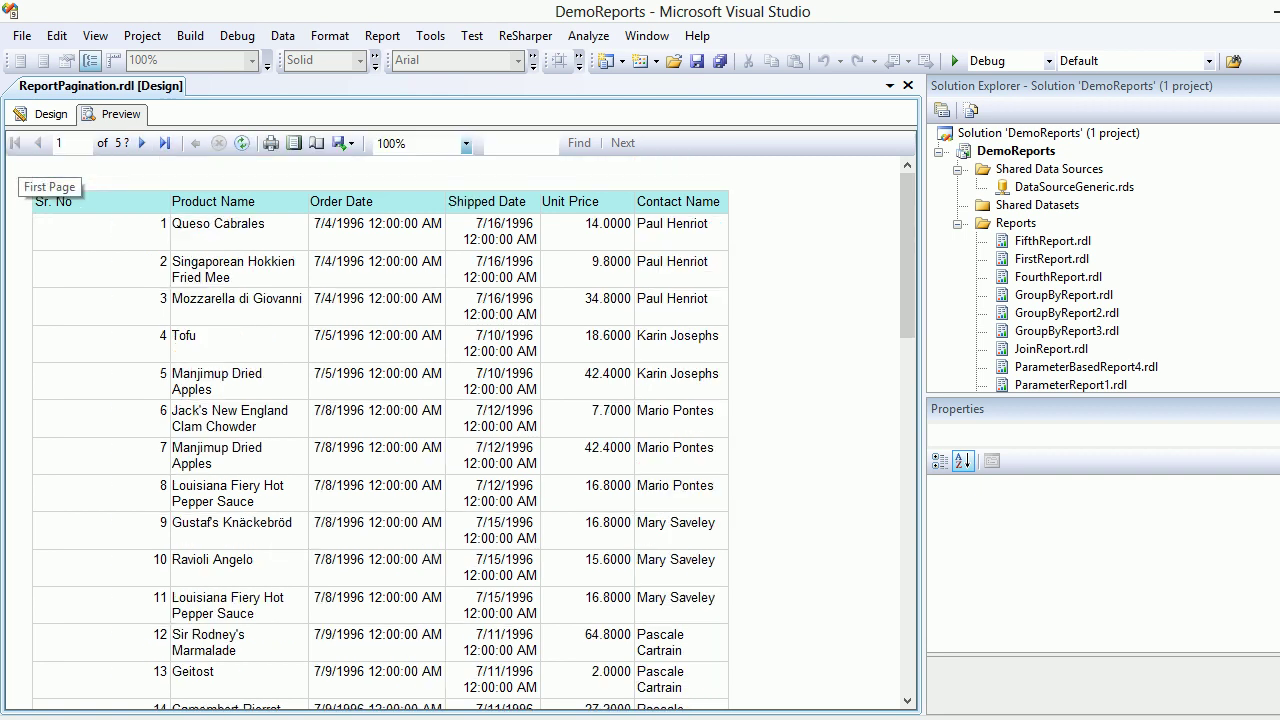
# - Move the whole table to the top-left corner of the report body in the design and save the report
pyautogui.click(43, 114)
pyautogui.click(120, 173)
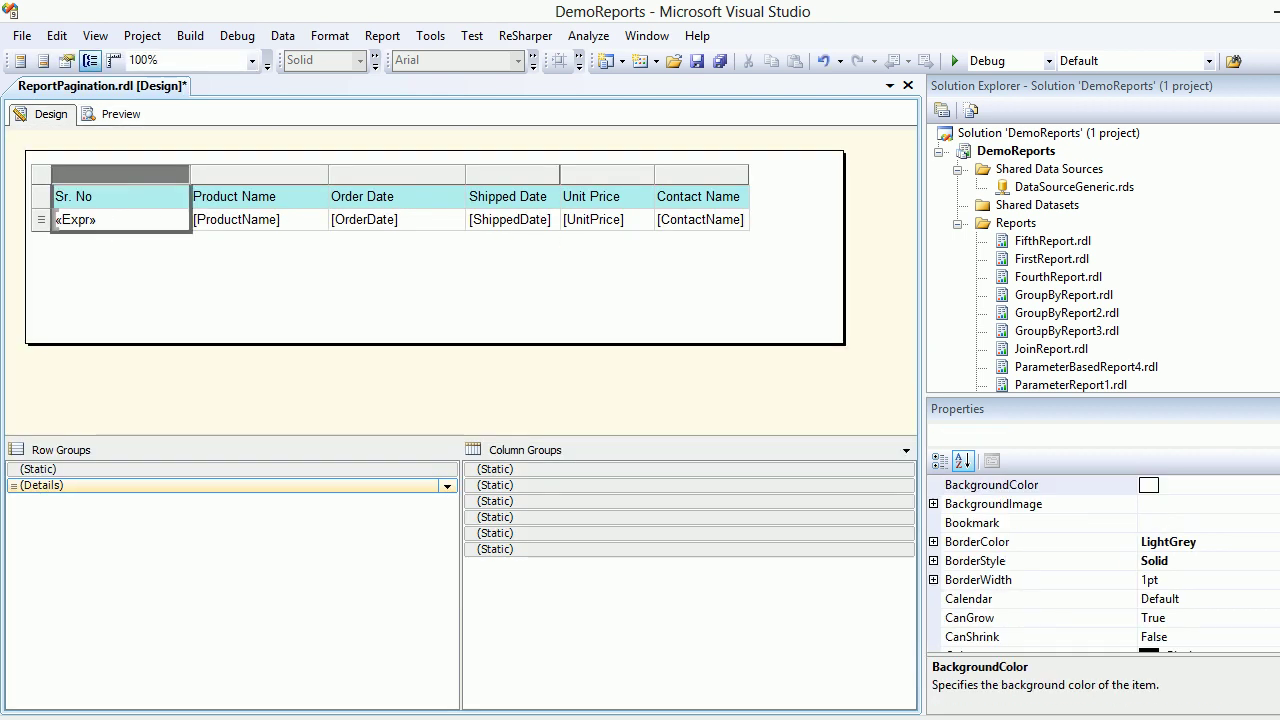
pyautogui.click(65, 186)
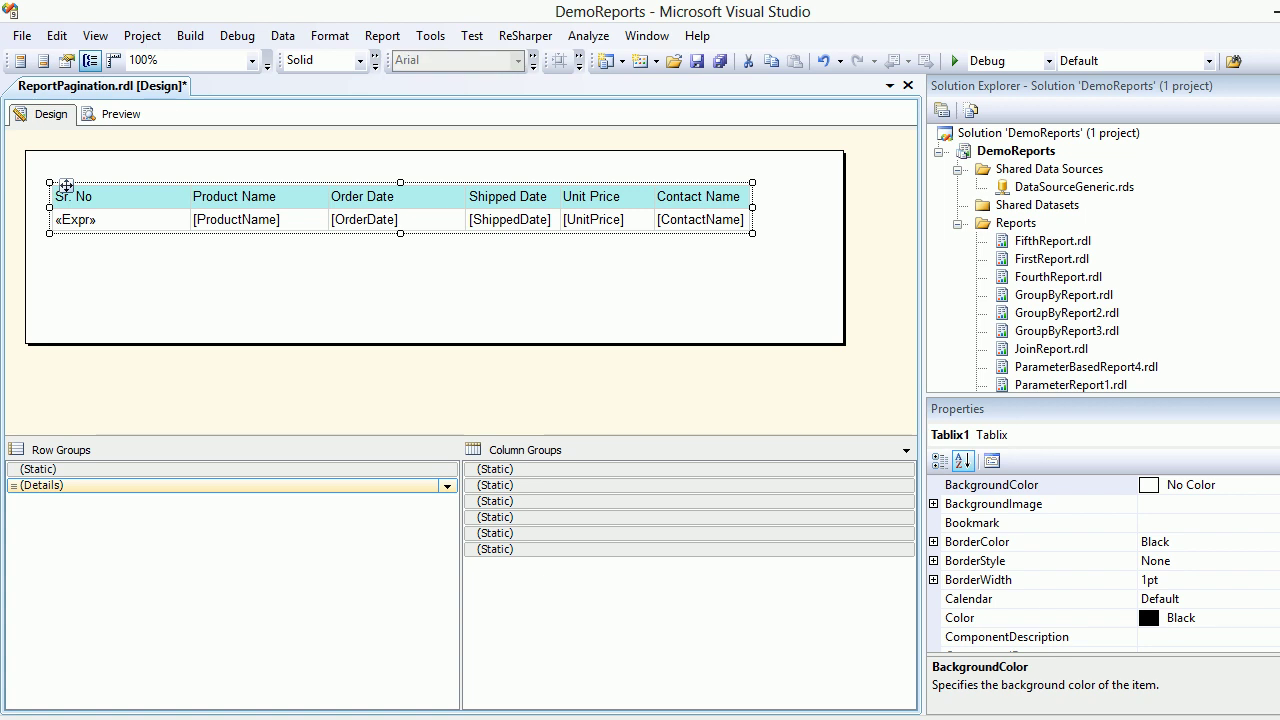
pyautogui.moveTo(65, 186); pyautogui.dragTo(39, 152)
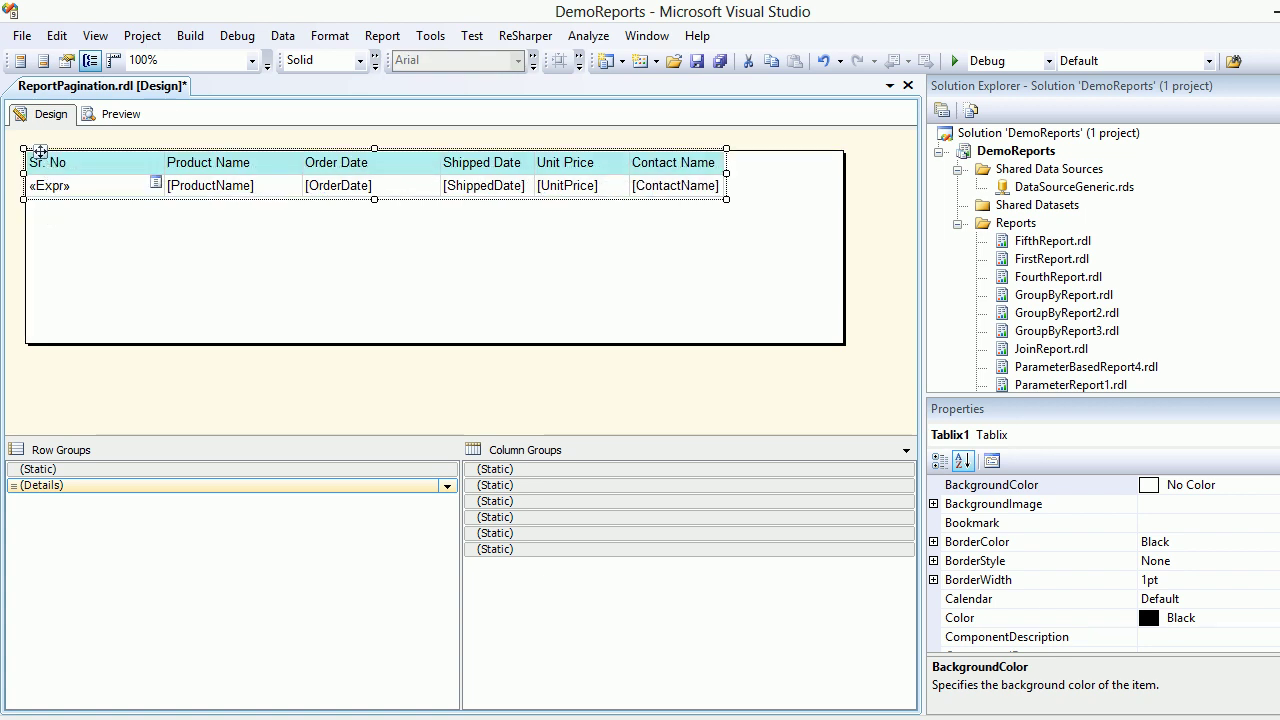
pyautogui.hotkey('ctrl', 's')
pyautogui.click(250, 260)
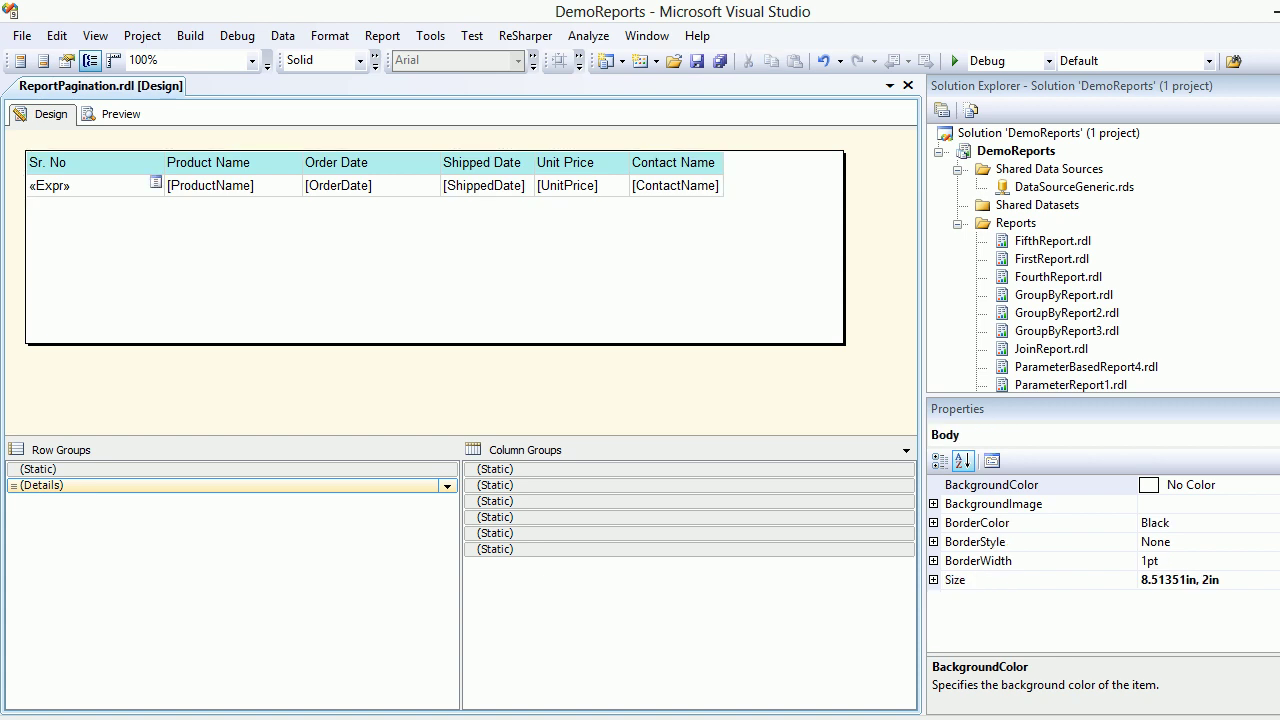
# - Preview the repositioned report, check the header row on pages 1 through 5, and return to the design
pyautogui.click(120, 114)
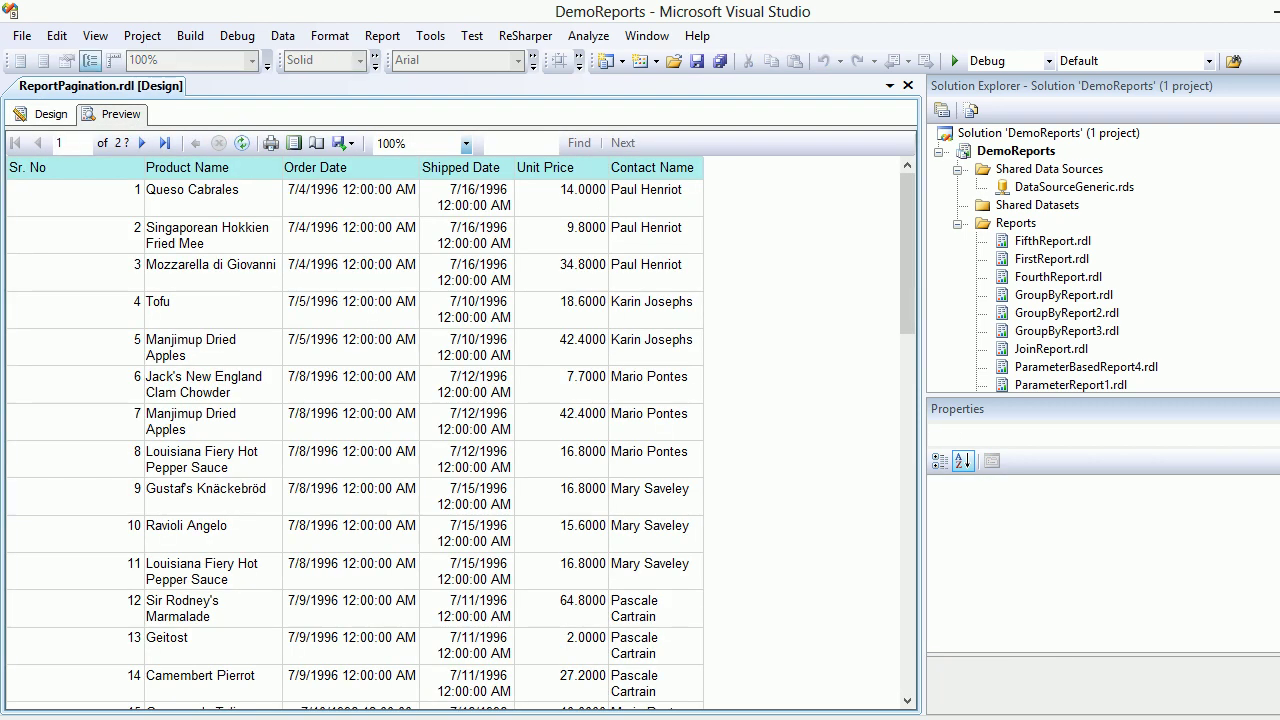
pyautogui.click(143, 143)
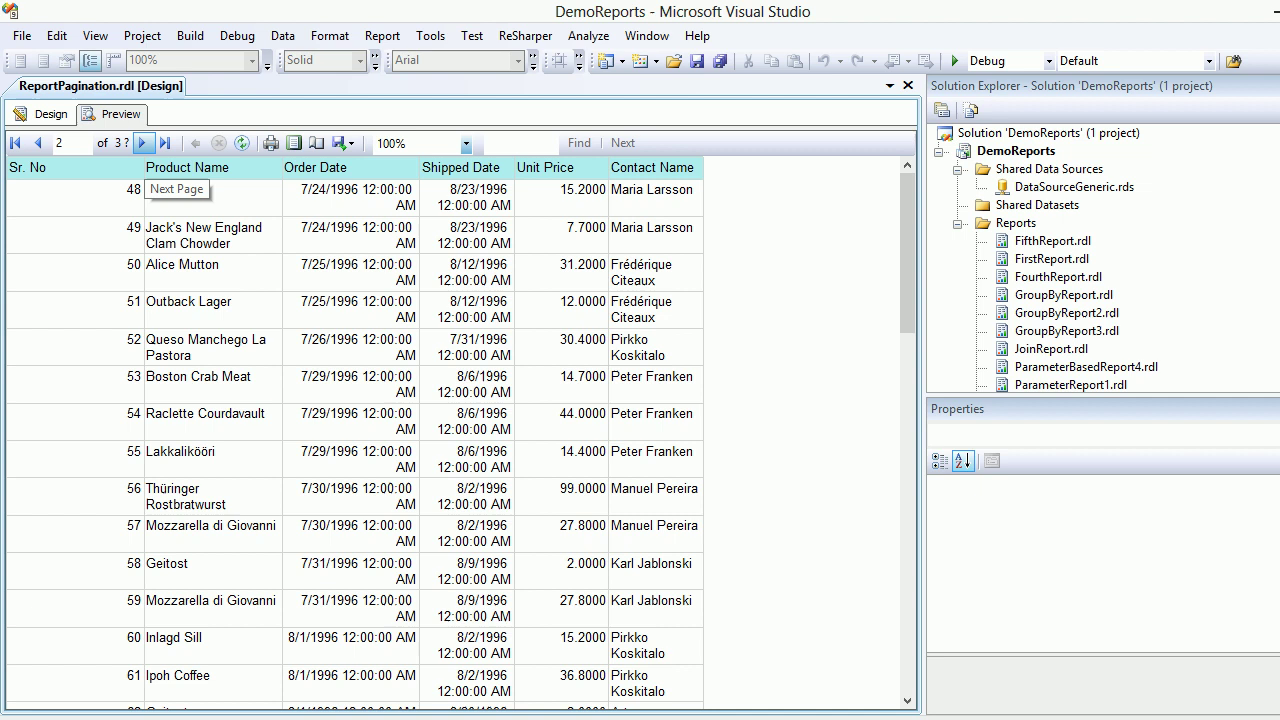
pyautogui.click(143, 143)
pyautogui.click(143, 143)
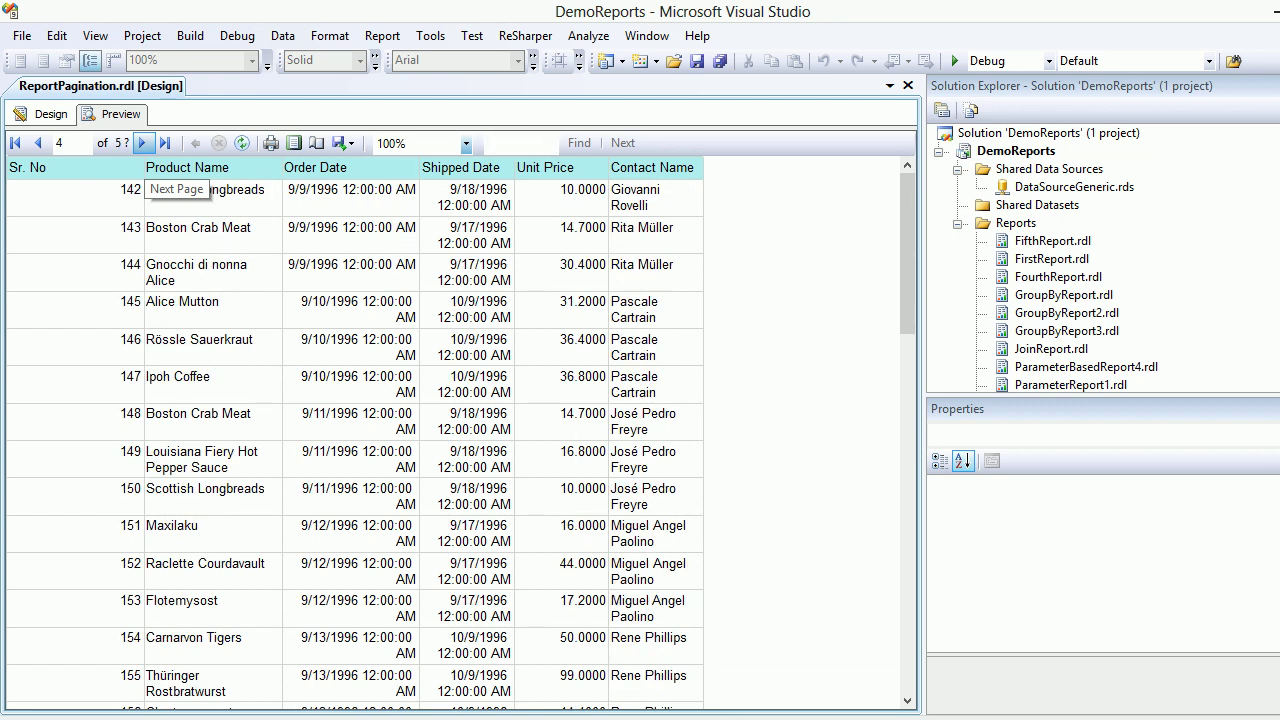
pyautogui.click(143, 143)
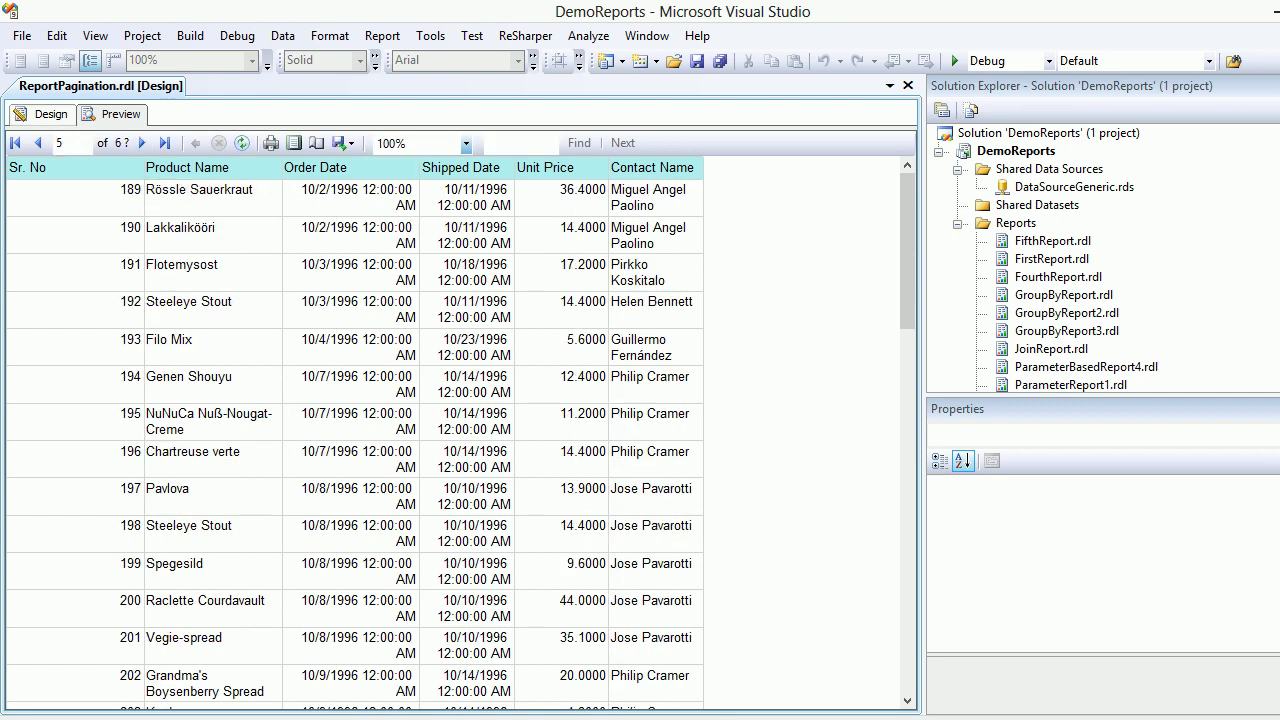
pyautogui.click(45, 114)
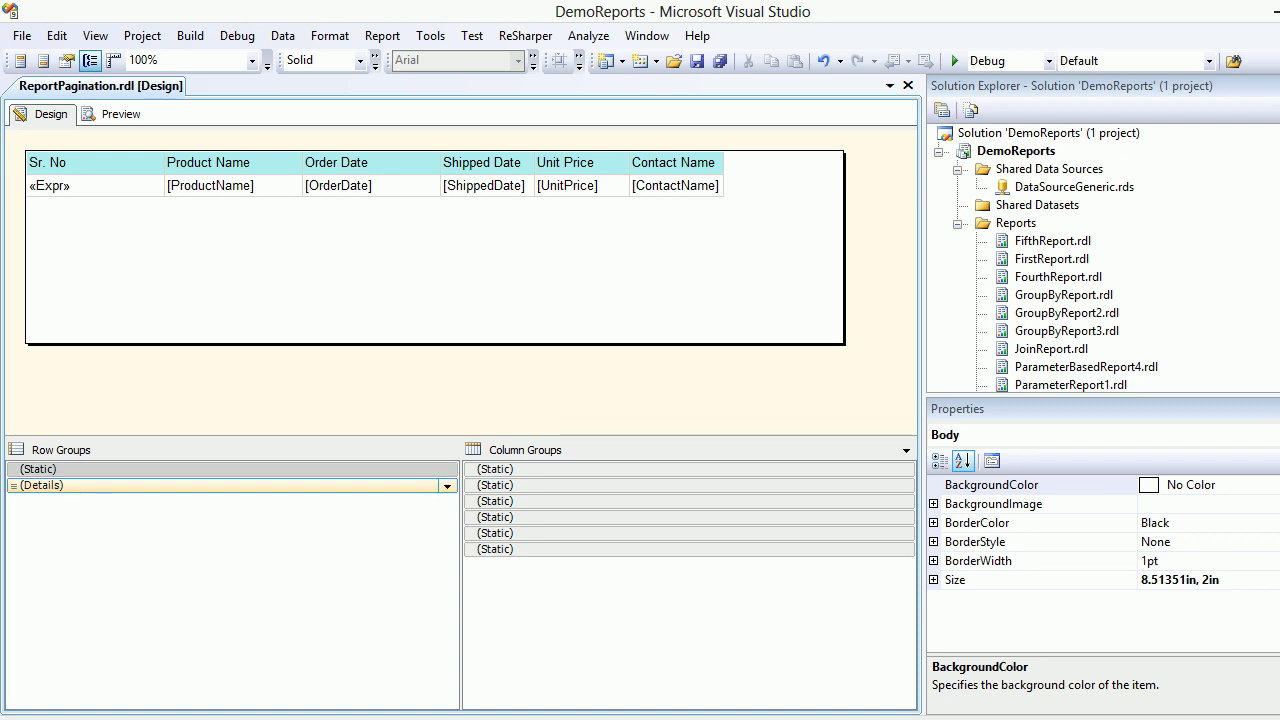
# - Review the RepeatOnNewPage and KeepWithGroup properties of the static row member in the row groups
pyautogui.click(232, 469)
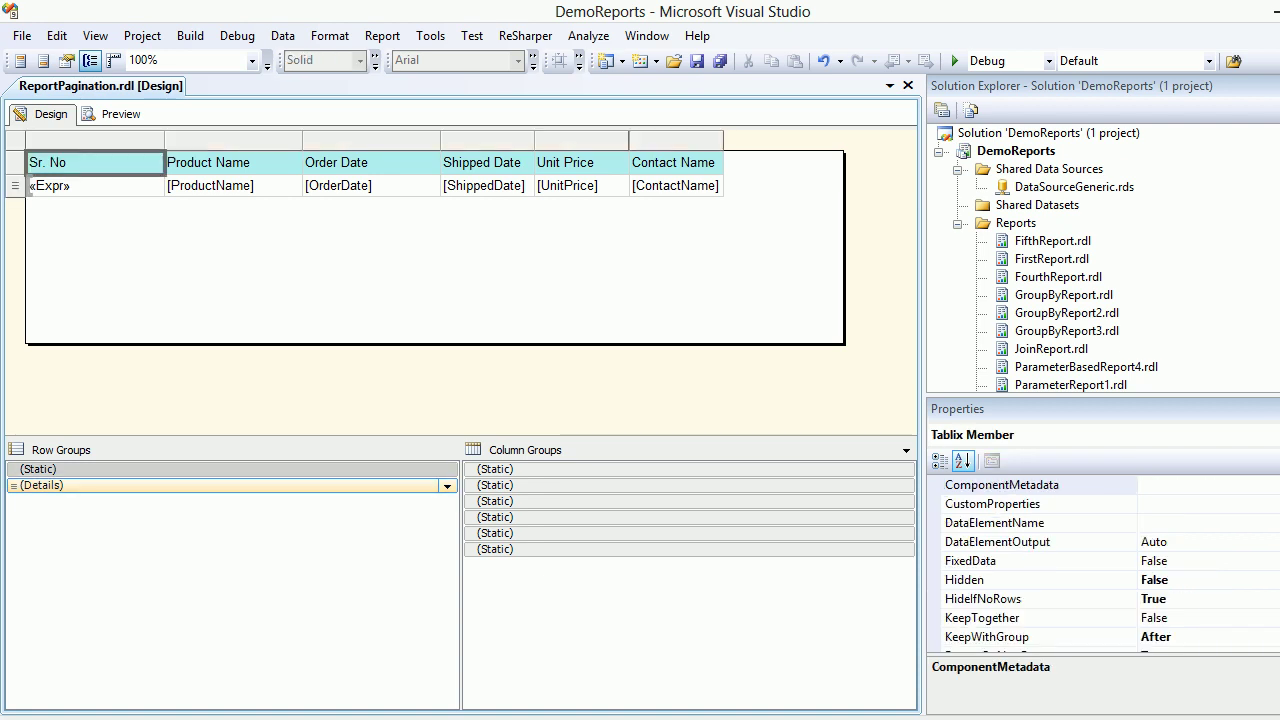
pyautogui.scroll(-1, 1103, 561)
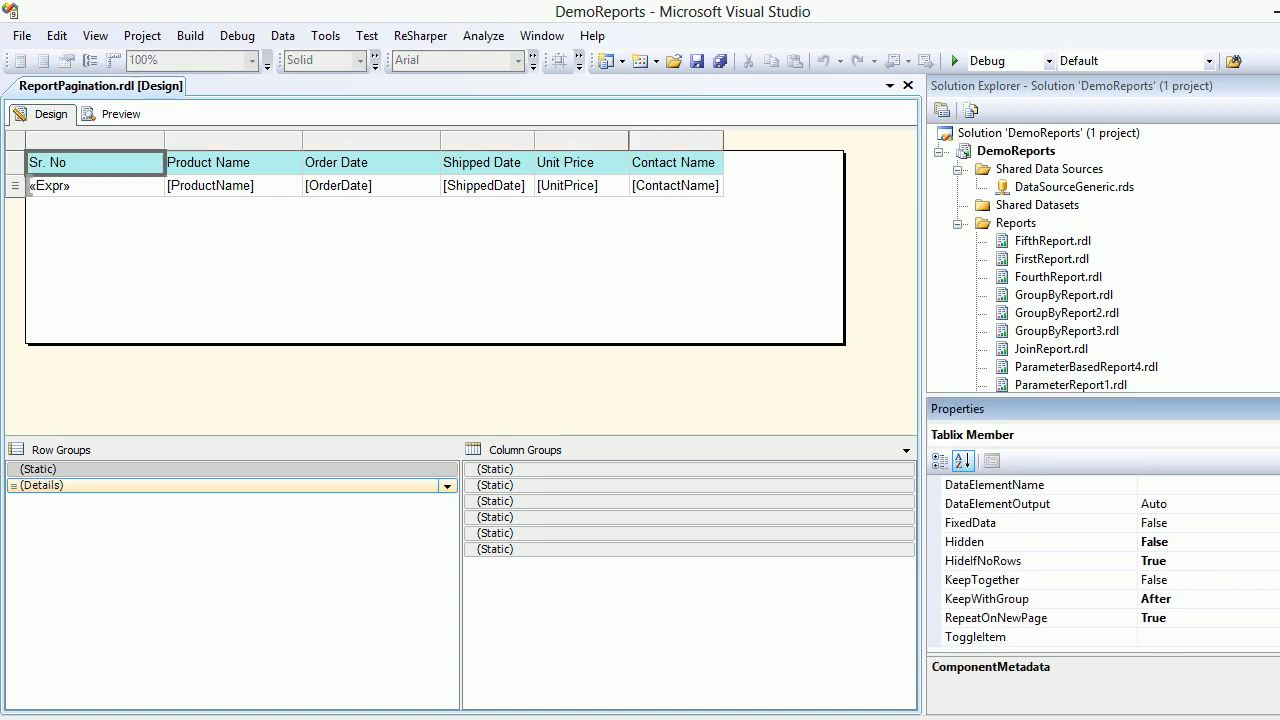
pyautogui.click(1010, 618)
pyautogui.click(1010, 599)
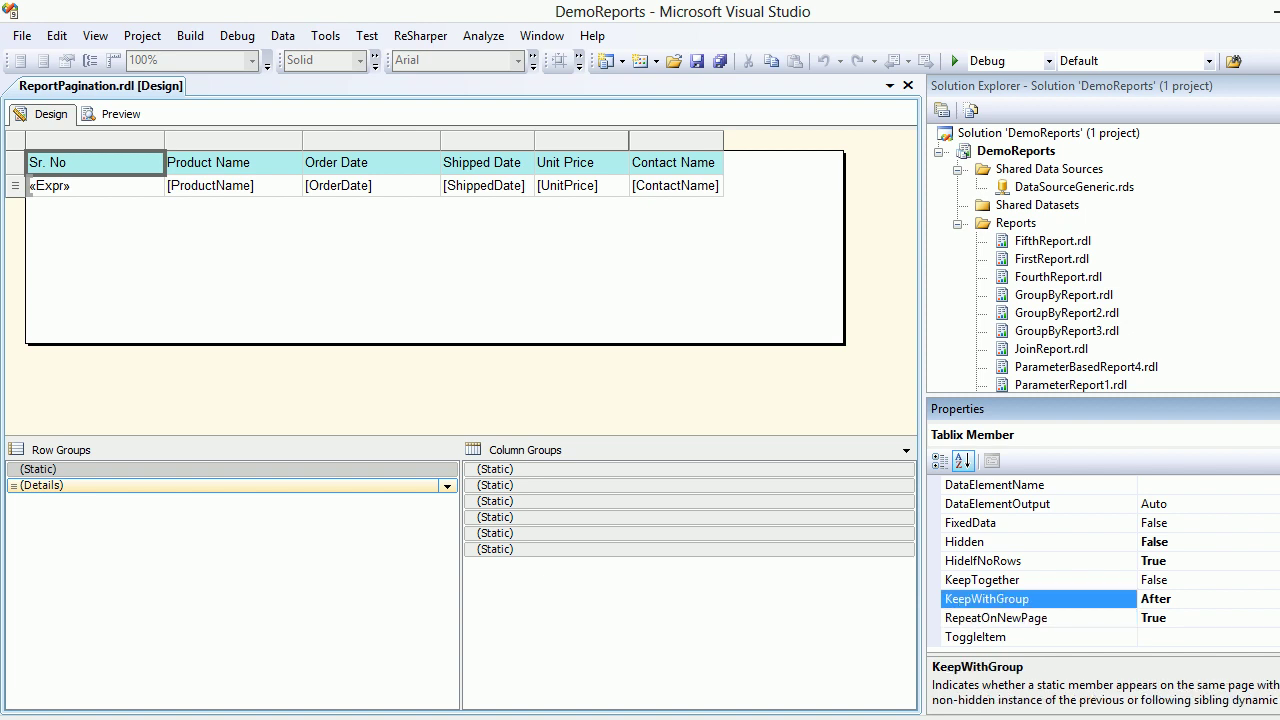
# - Preview the report, check how the header row behaves while scrolling within page 1, and return to the design
pyautogui.click(113, 114)
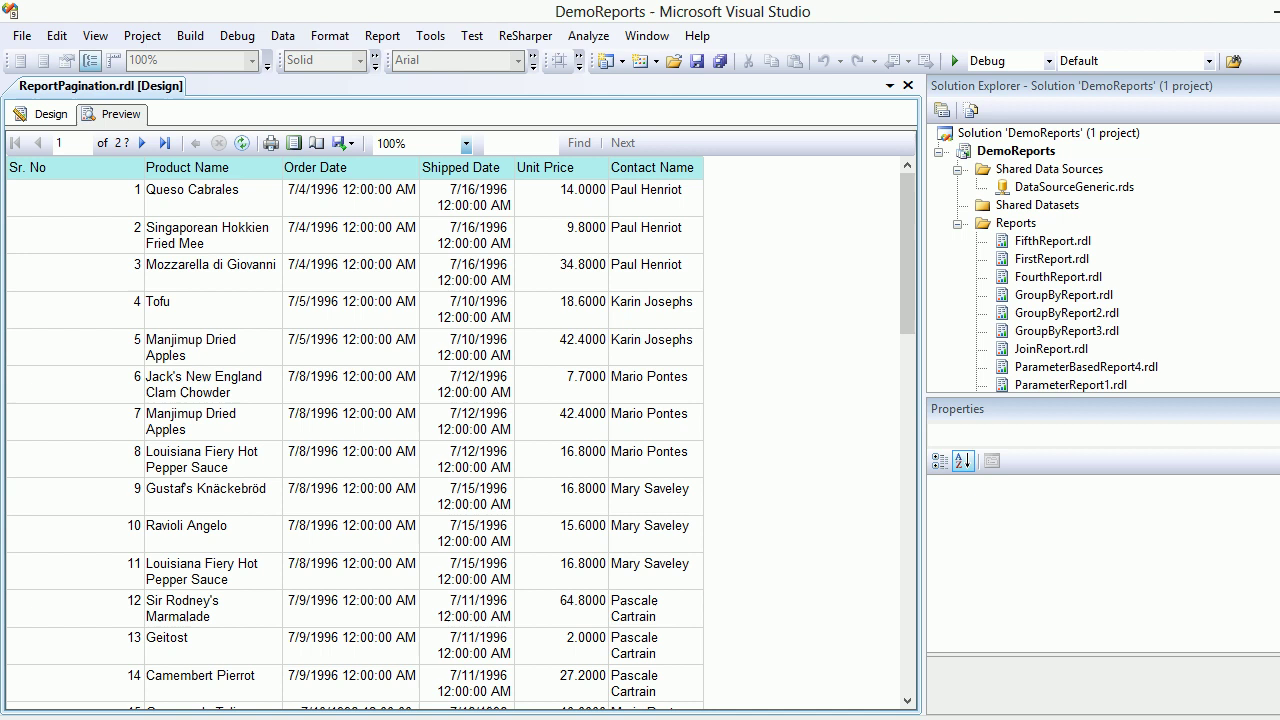
pyautogui.scroll(-3, 450, 430)
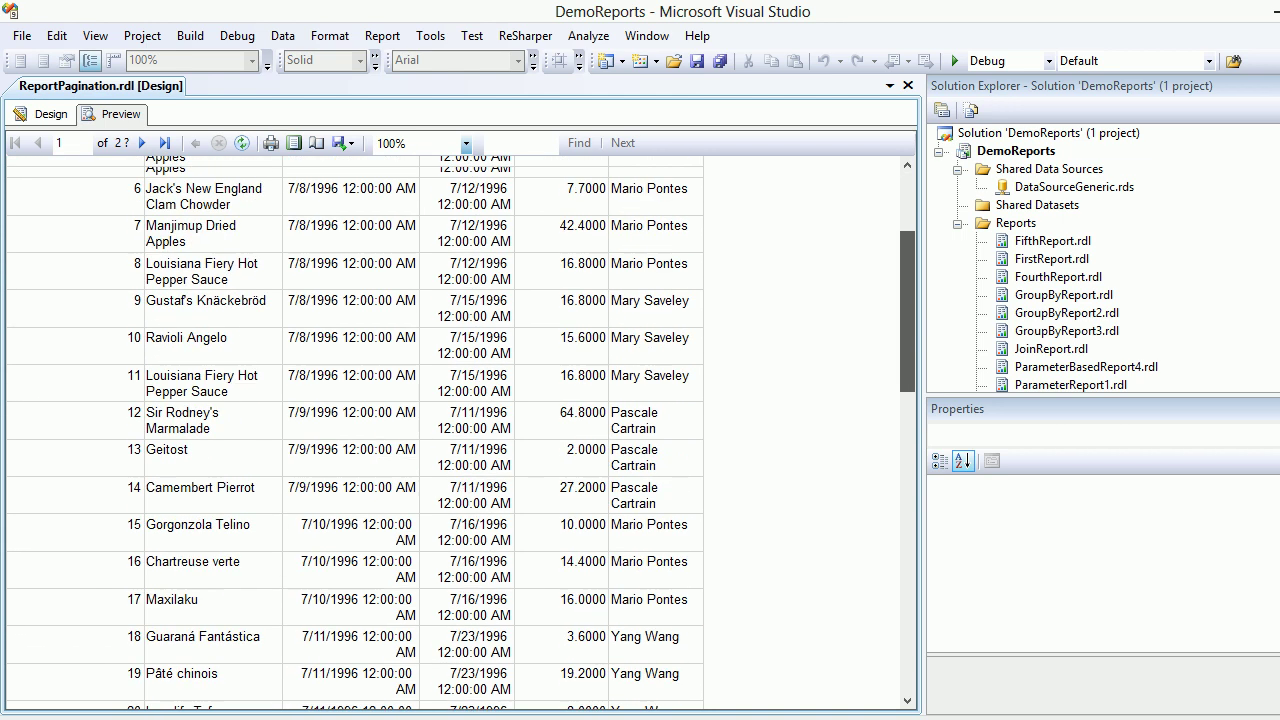
pyautogui.scroll(3, 450, 430)
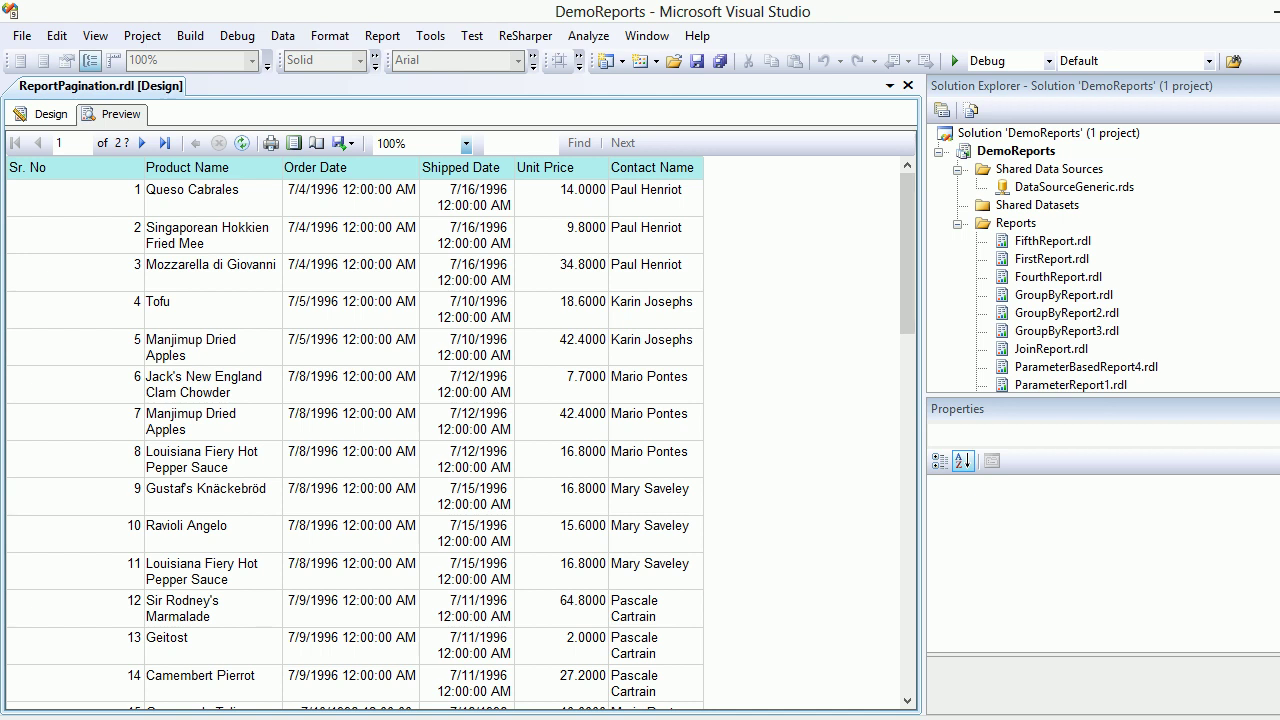
pyautogui.click(50, 114)
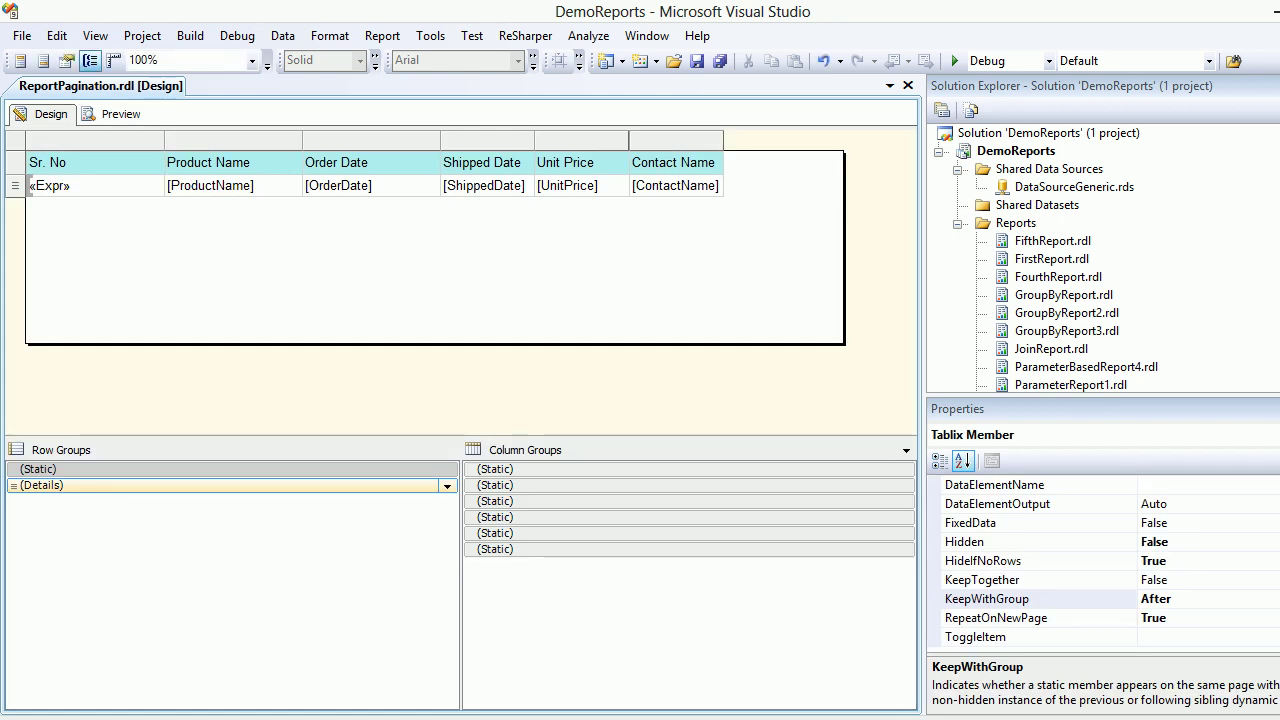
# - Set FixedData to True for the static row member of the table header and save the report
pyautogui.click(232, 486)
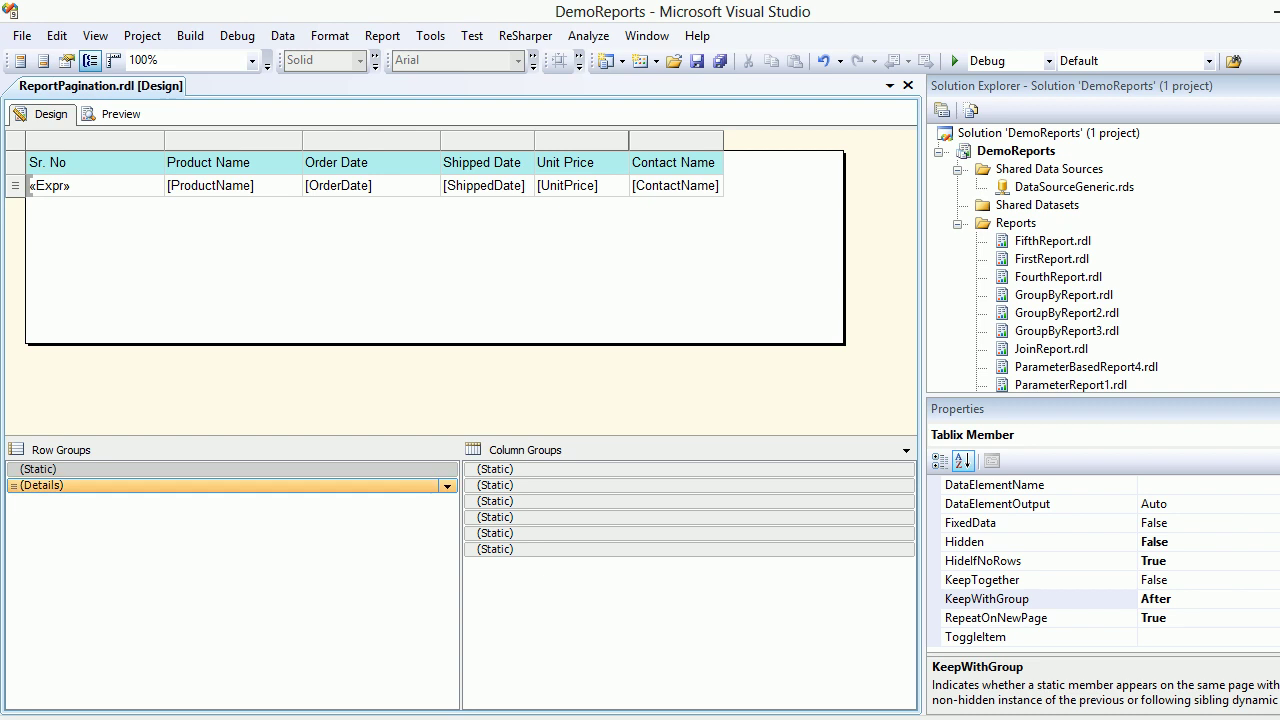
pyautogui.click(95, 162)
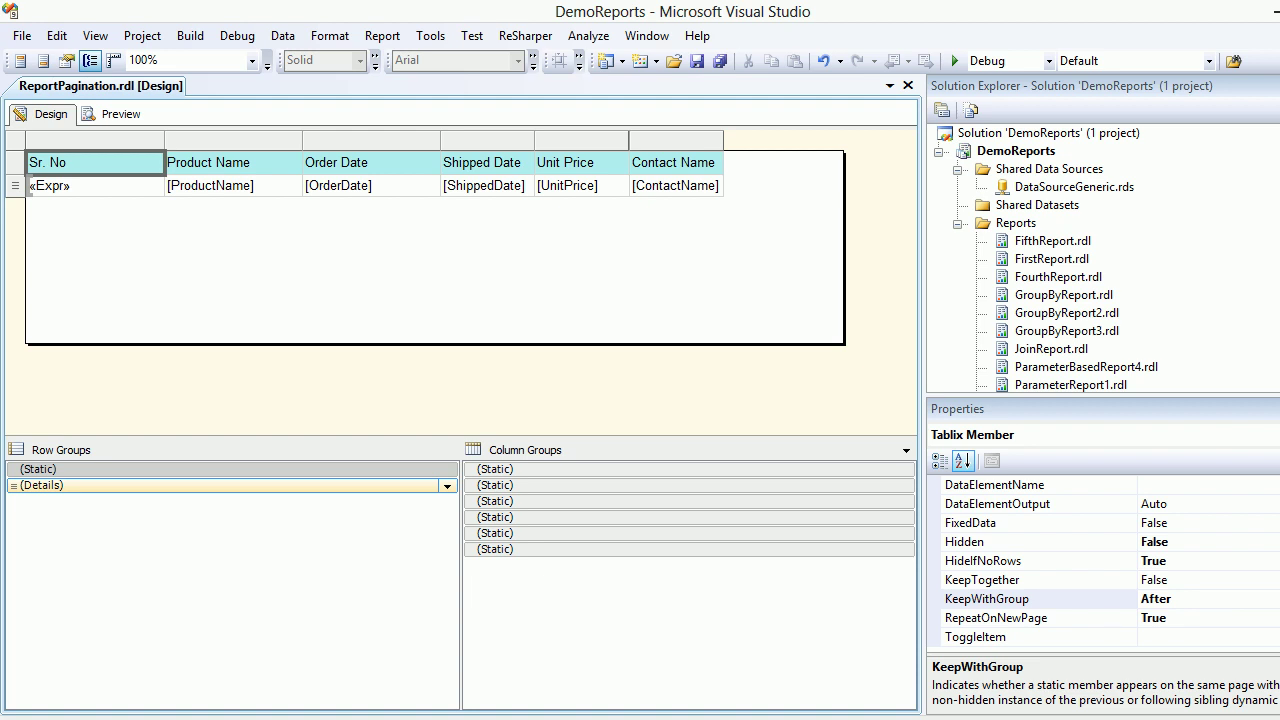
pyautogui.click(971, 523)
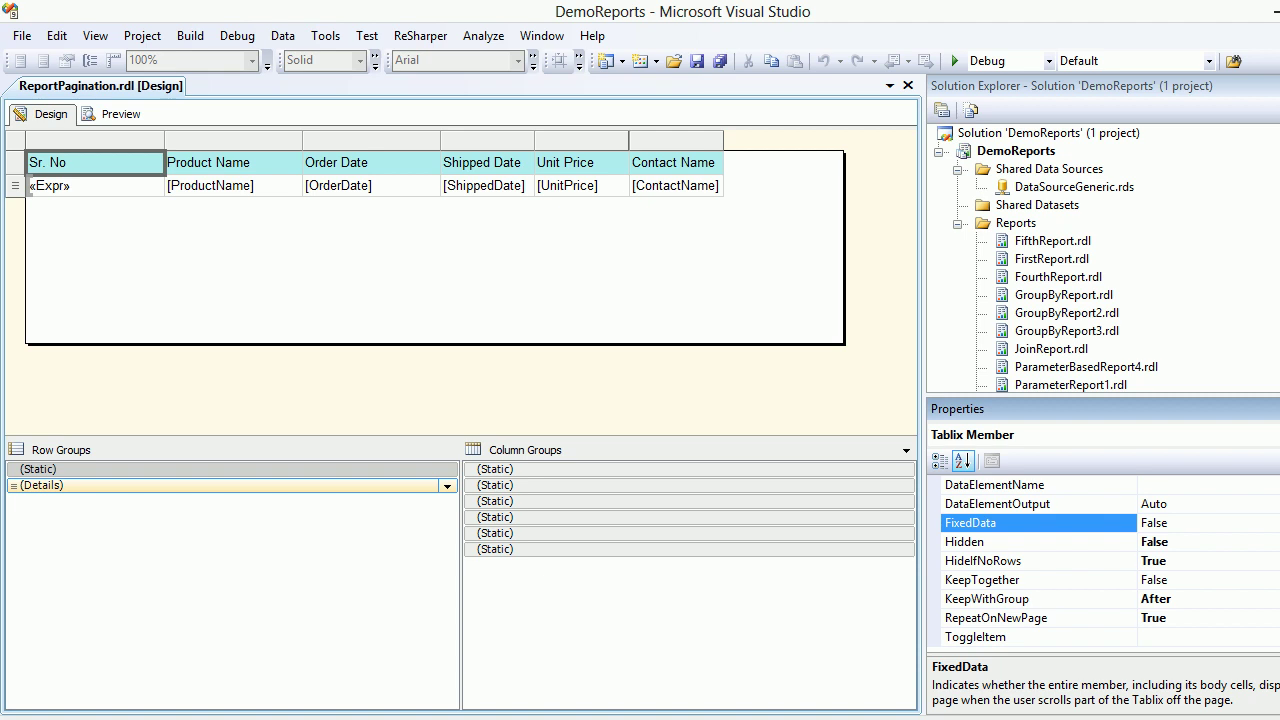
pyautogui.click(1279, 523)
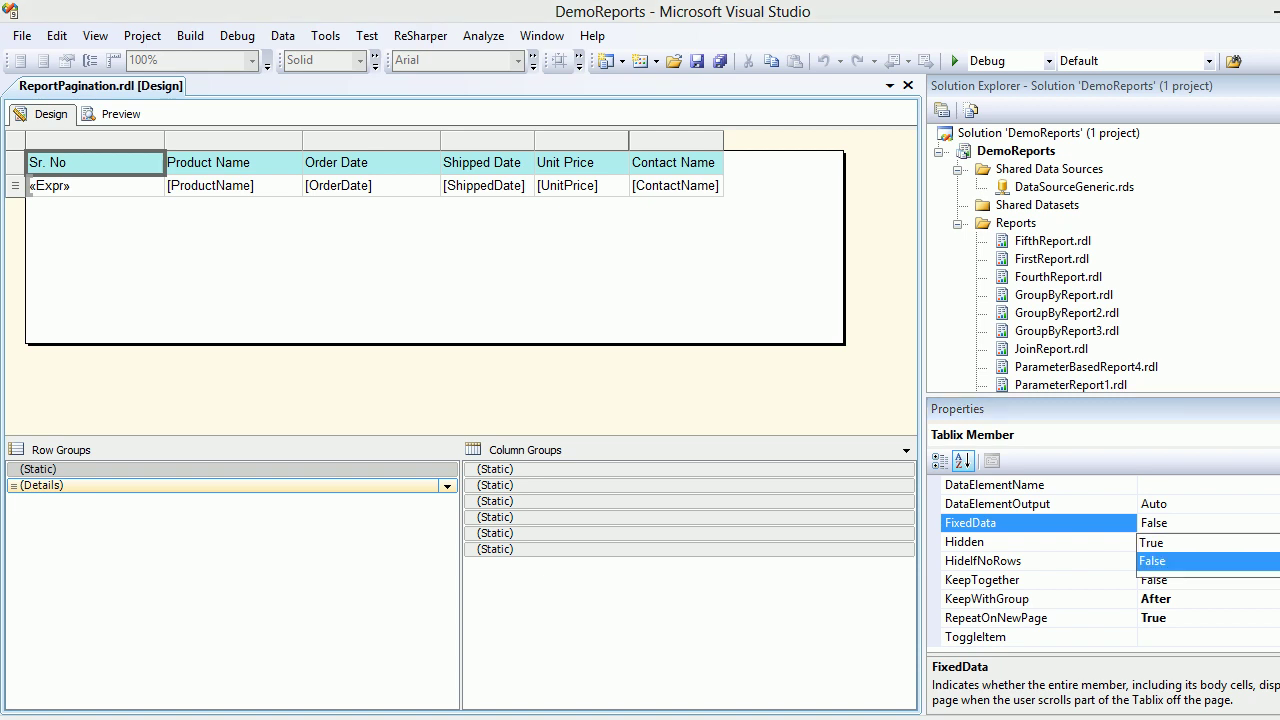
pyautogui.press('Up')
pyautogui.press('Return')
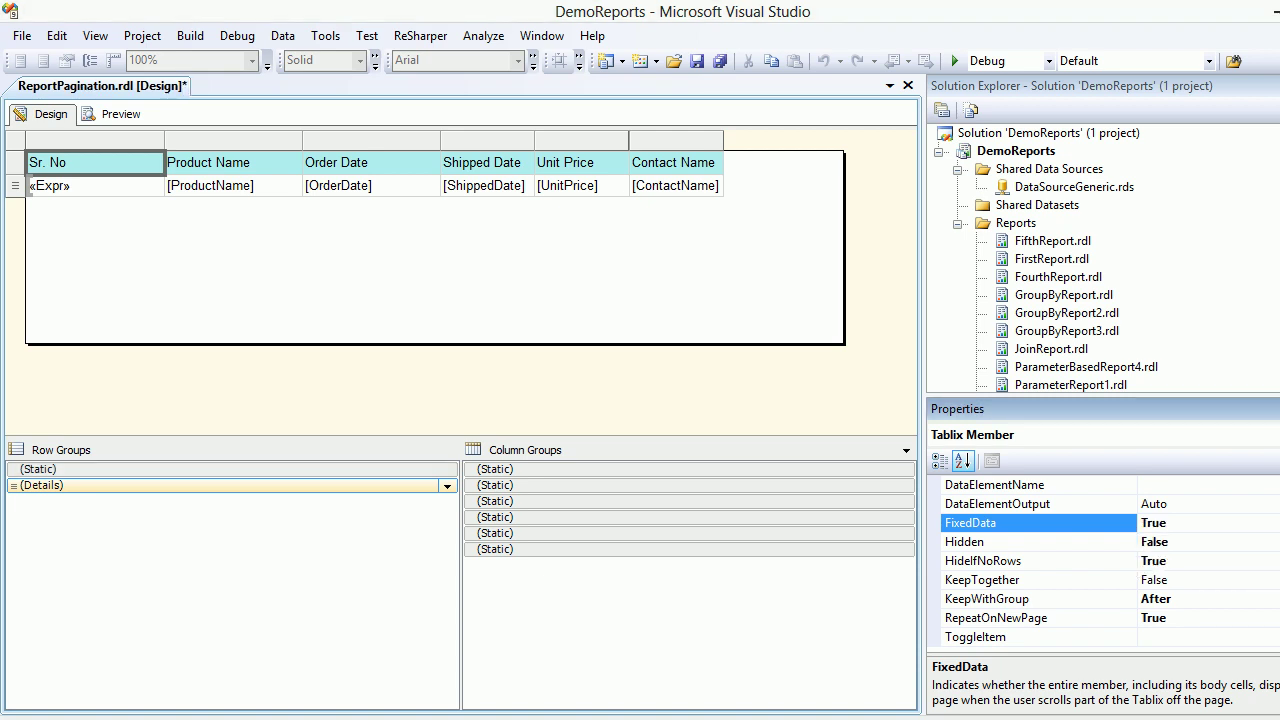
pyautogui.hotkey('ctrl', 's')
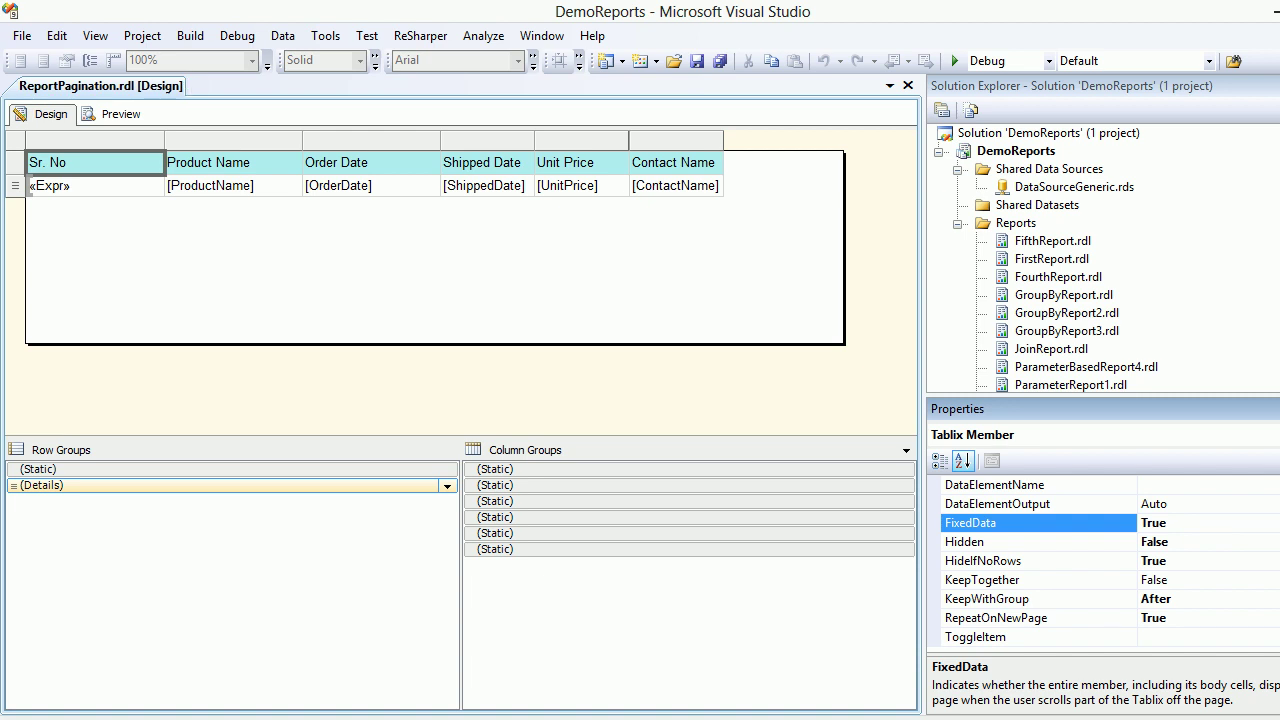
# - Preview the report with the fixed header setting, scroll down page 1 to check the header row, and return to the design
pyautogui.click(120, 114)
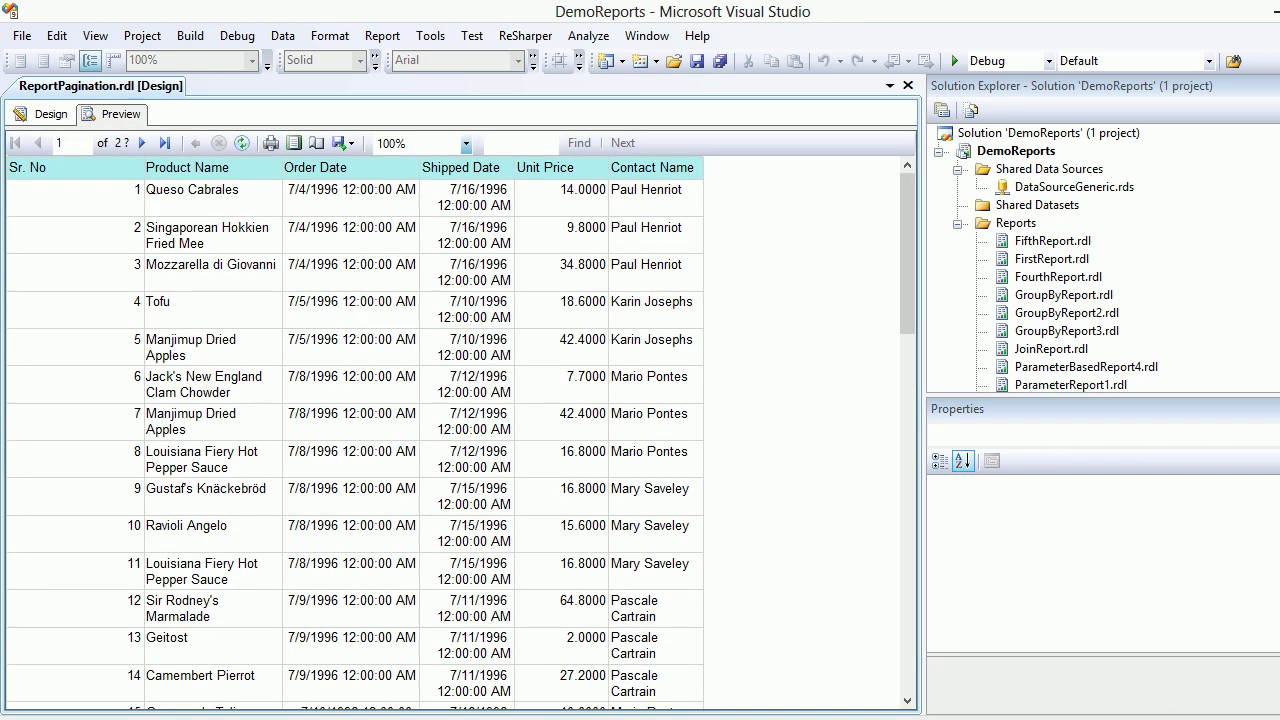
pyautogui.scroll(-10, 355, 430)
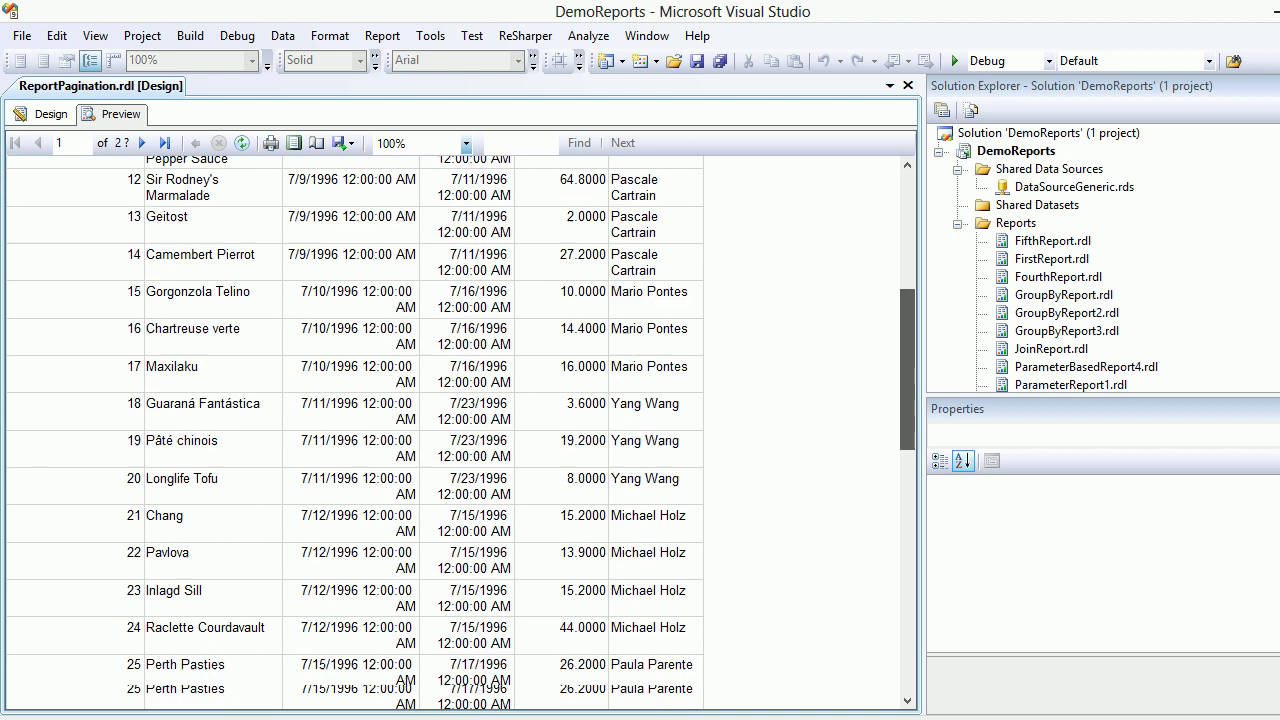
pyautogui.scroll(-3, 461, 433)
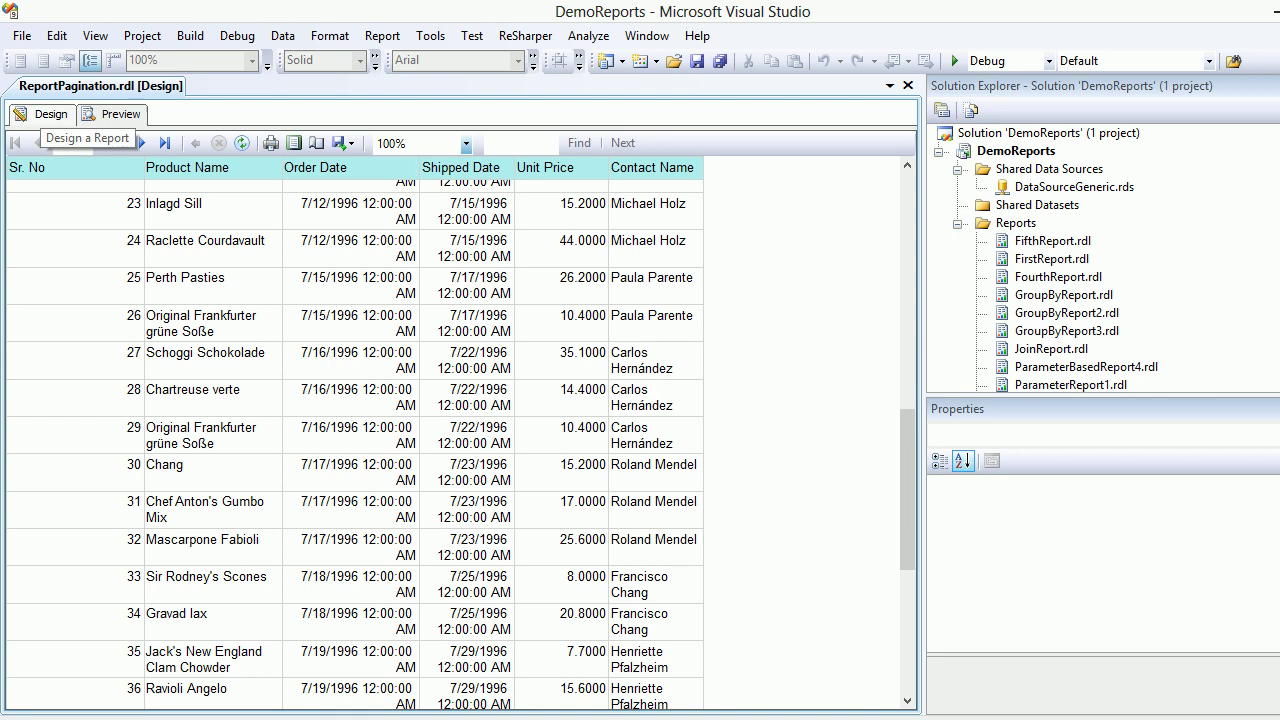
pyautogui.click(45, 114)
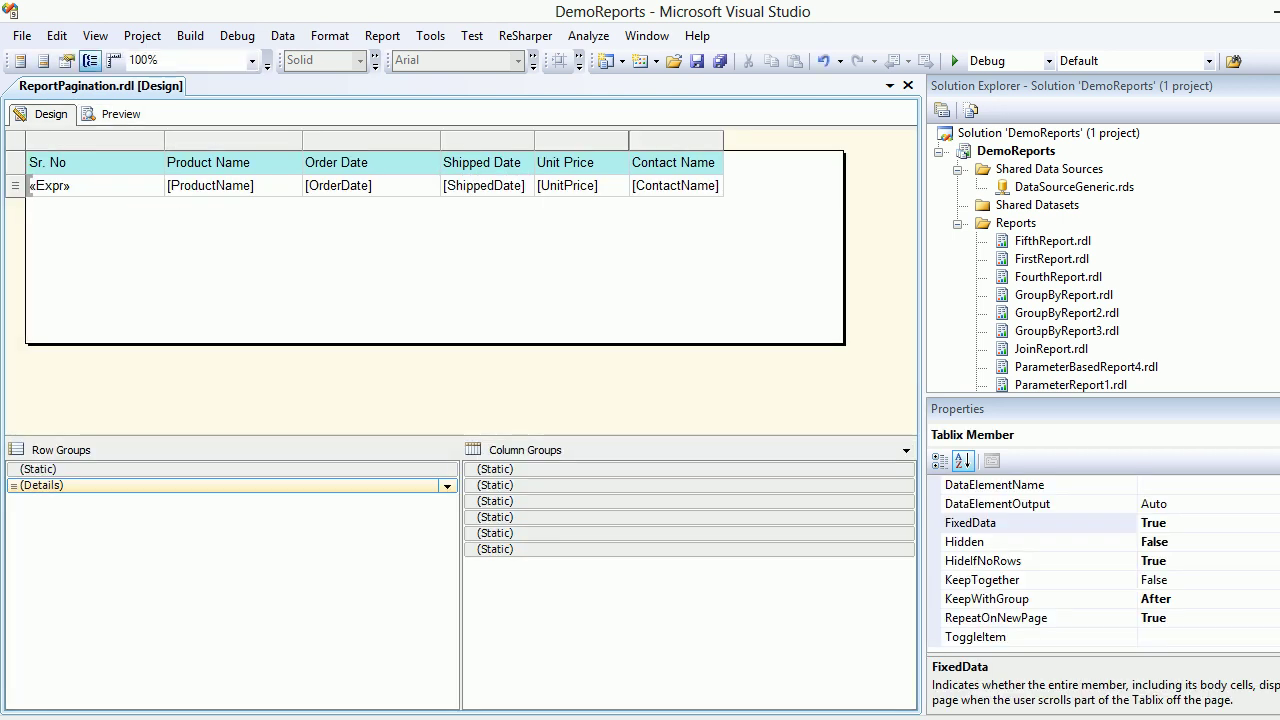